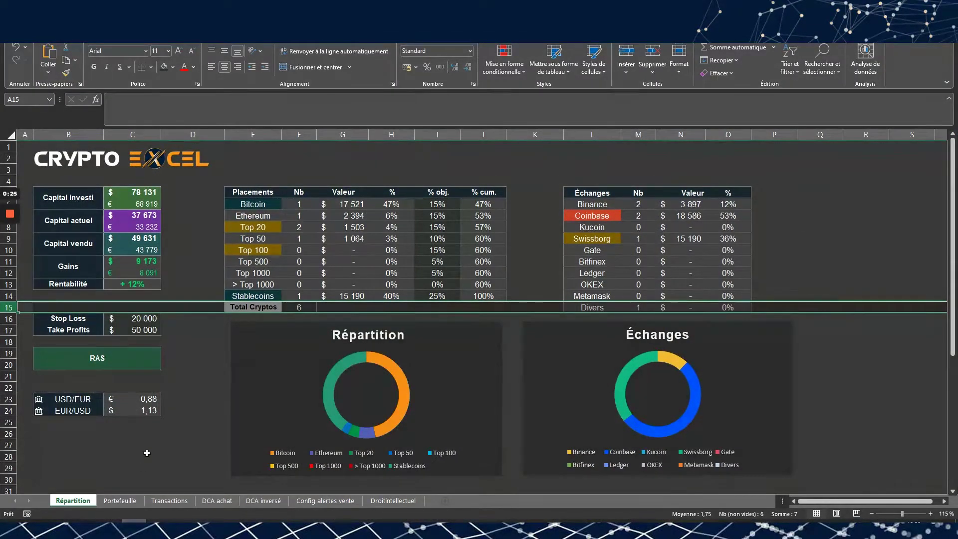
Step: Switch from the Excel workbook to the crypto-excel-vip spreadsheet in Google Sheets, on the Répartition sheet
{"action": "left_click", "coordinate": [144, 455]}
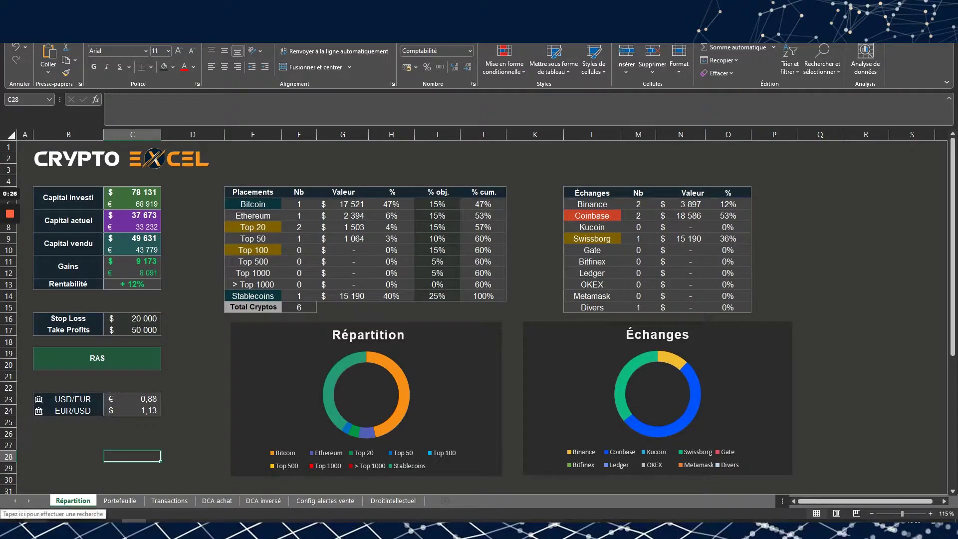
{"action": "mouse_move", "coordinate": [134, 527]}
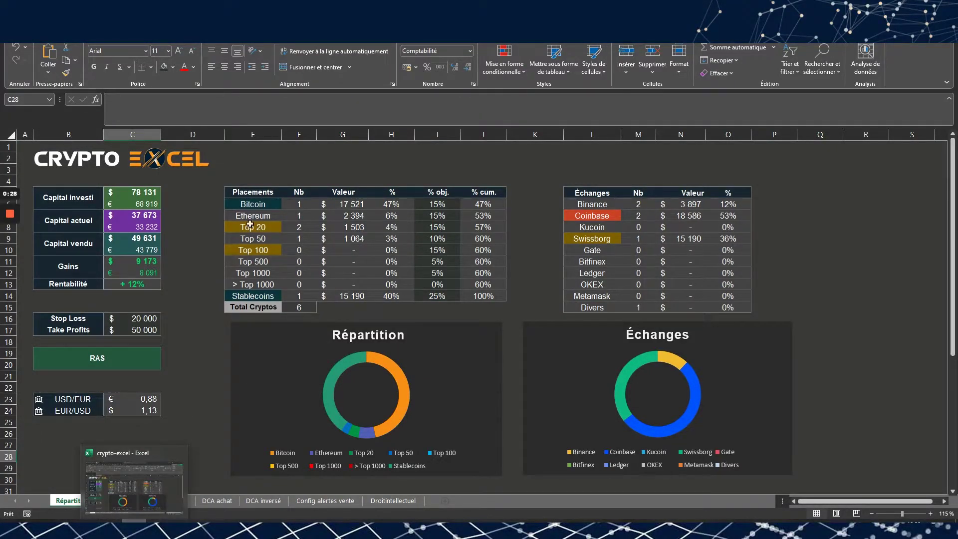
{"action": "key", "text": "alt+Tab"}
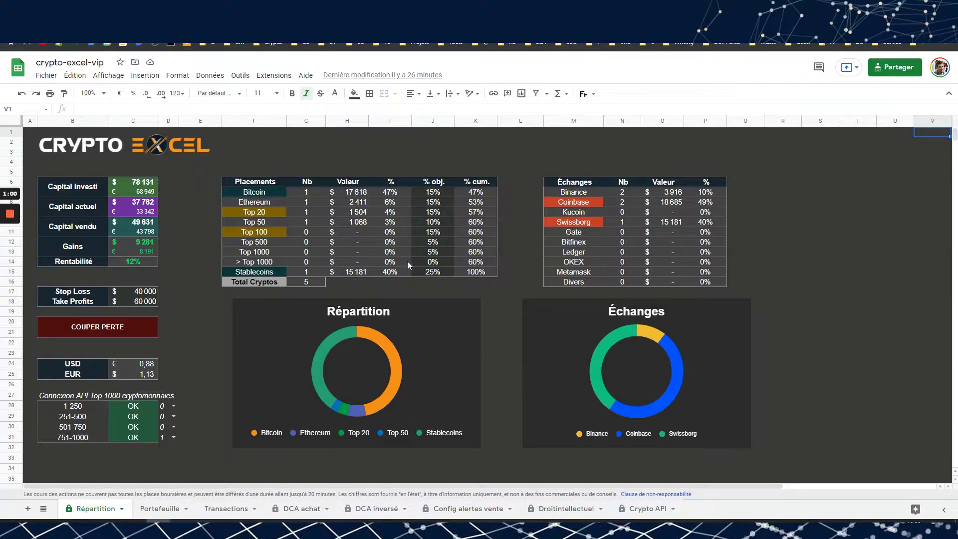
Step: Compare the actual and target percentages in the Placements table, checking the Bitcoin, Stablecoins, Top 20 and Top 100 rows
{"action": "left_click_drag", "start_coordinate": [424, 182], "coordinate": [423, 277]}
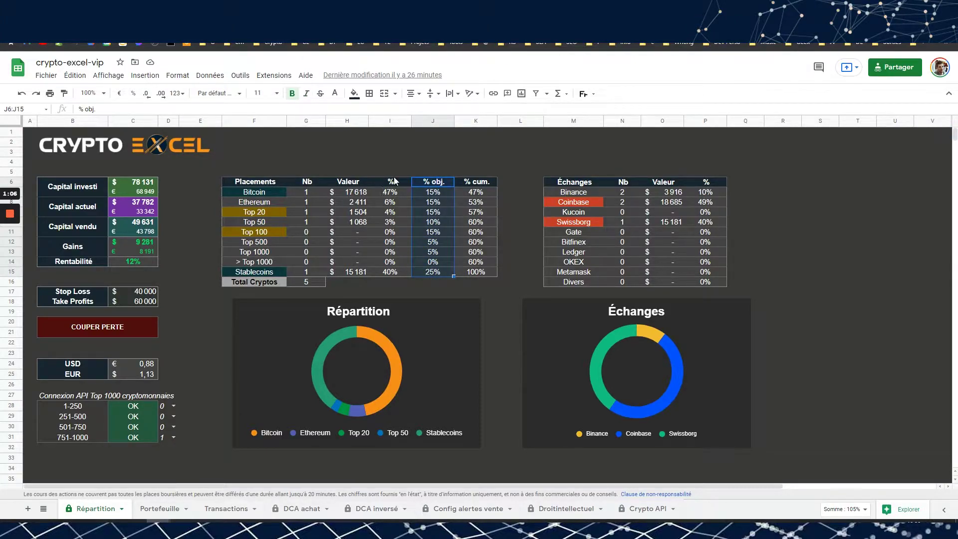
{"action": "left_click_drag", "start_coordinate": [390, 178], "coordinate": [390, 269]}
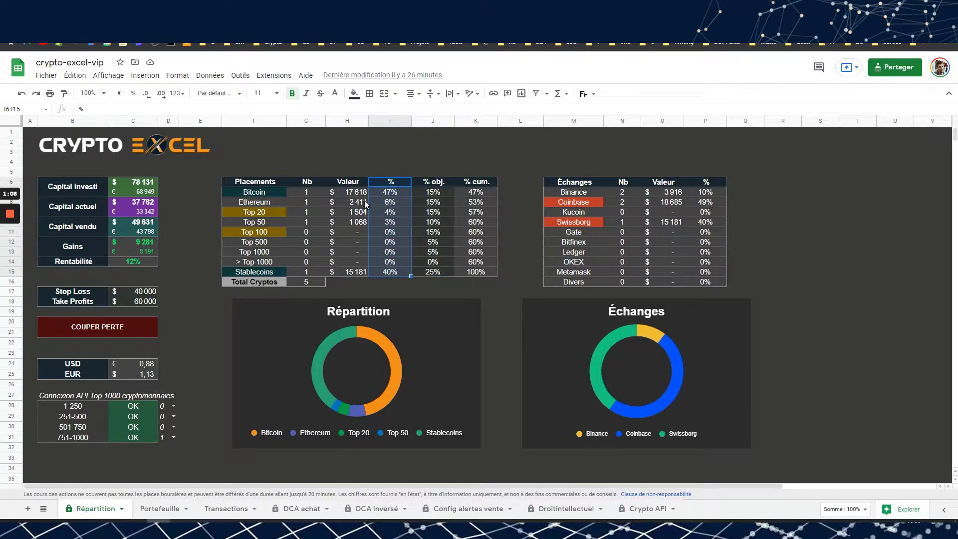
{"action": "left_click", "coordinate": [335, 145]}
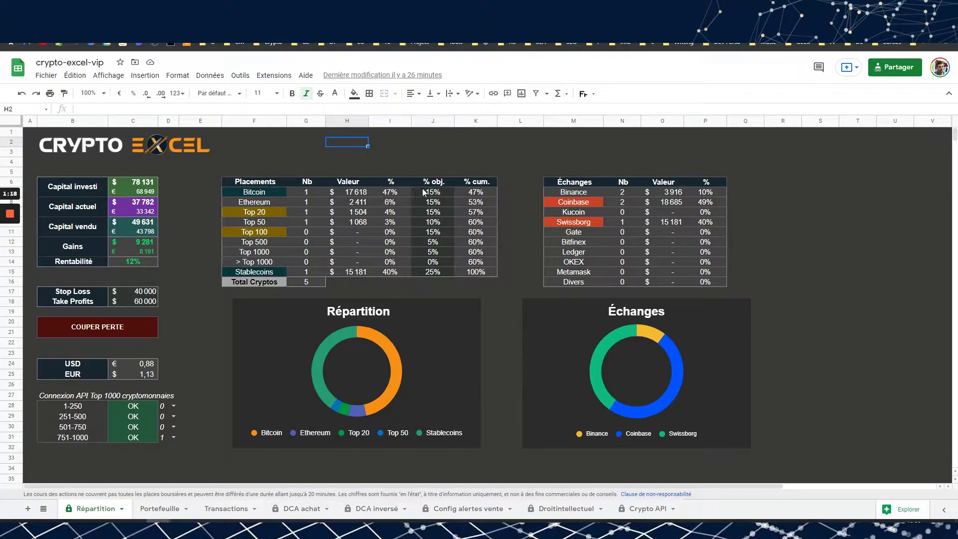
{"action": "left_click", "coordinate": [391, 193]}
{"action": "left_click", "coordinate": [393, 271]}
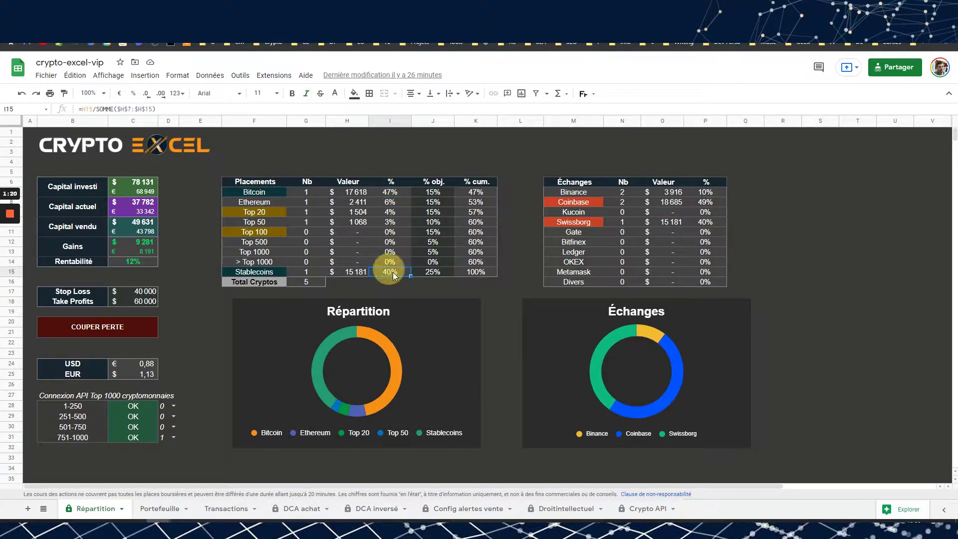
{"action": "left_click", "coordinate": [429, 272]}
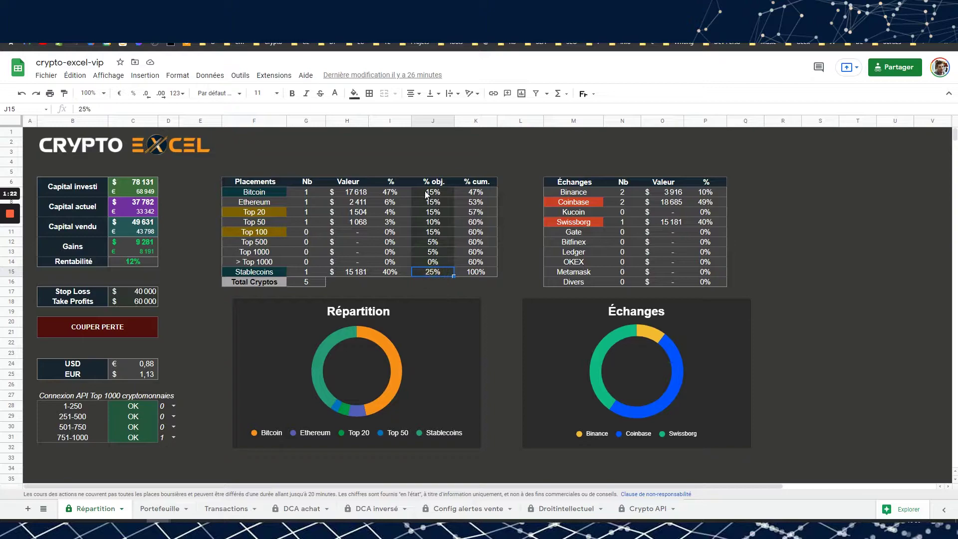
{"action": "left_click", "coordinate": [426, 193]}
{"action": "left_click", "coordinate": [390, 213]}
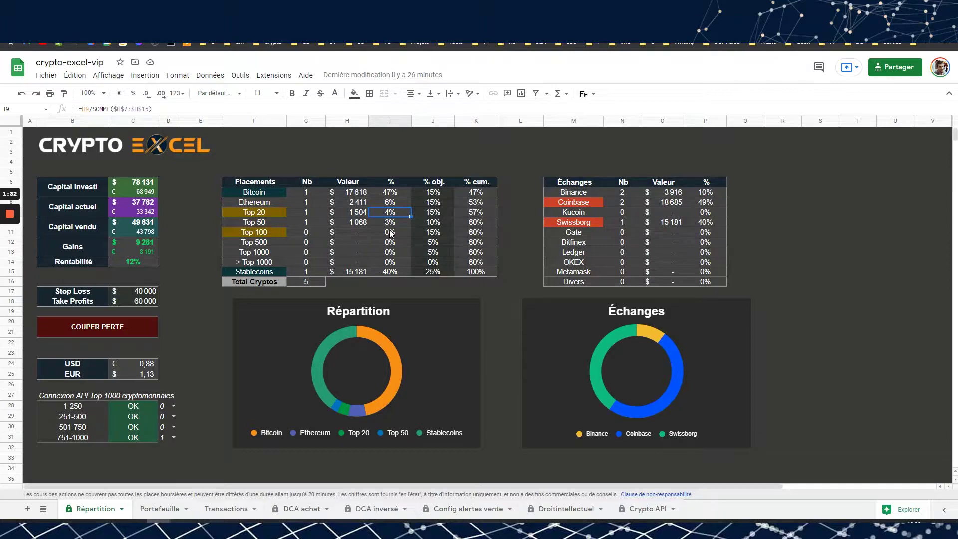
{"action": "left_click", "coordinate": [391, 232]}
{"action": "left_click", "coordinate": [432, 214]}
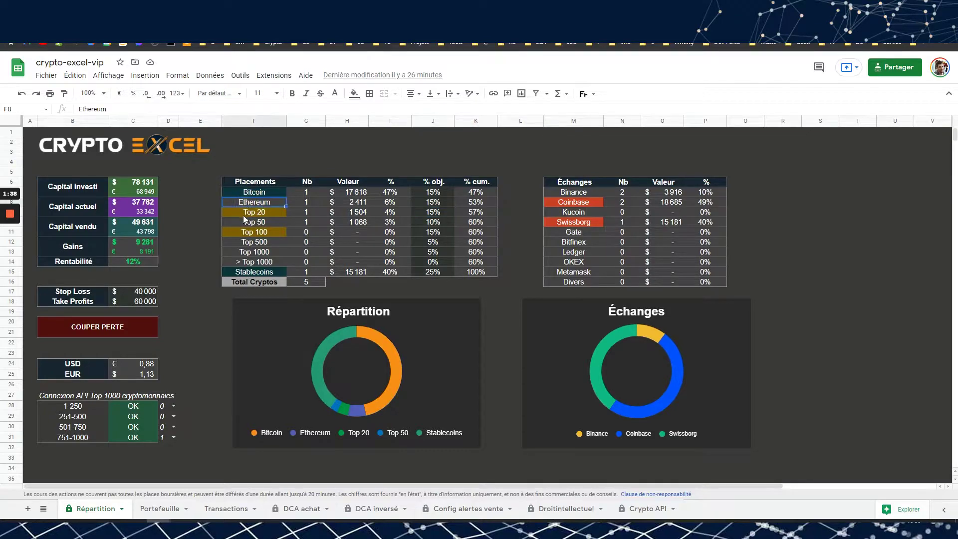
{"action": "left_click", "coordinate": [252, 233]}
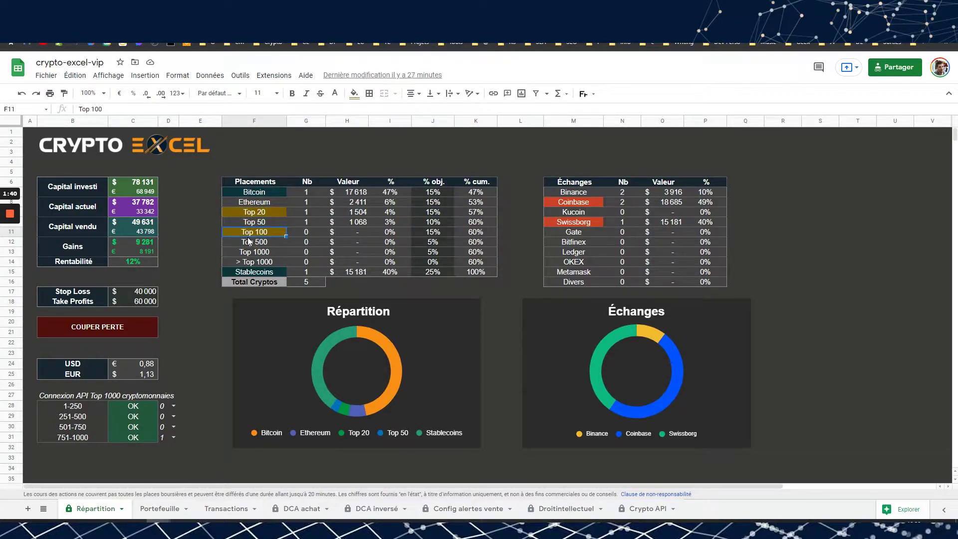
{"action": "left_click", "coordinate": [219, 251]}
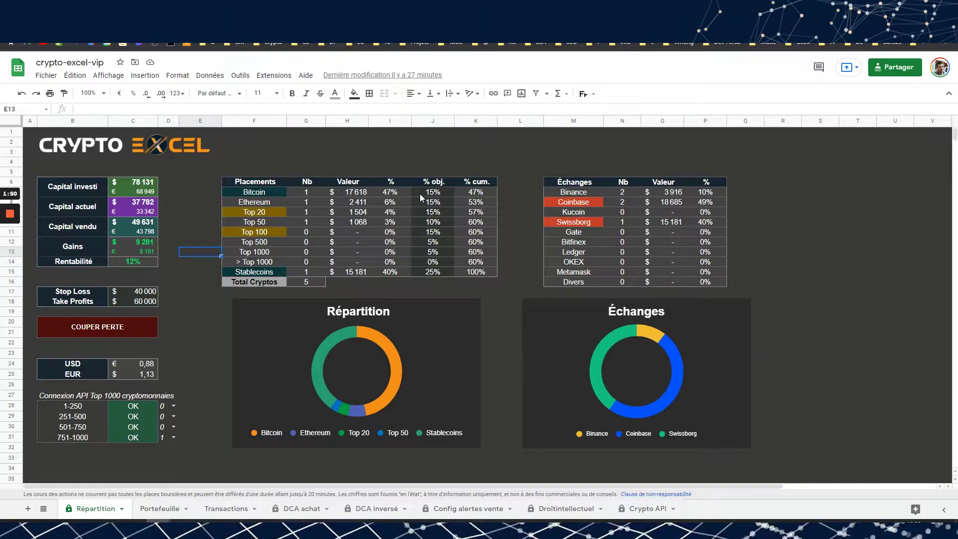
Step: Review the full target range J7:J15 against the actual percentages in I7:I15
{"action": "left_click_drag", "start_coordinate": [420, 194], "coordinate": [416, 272]}
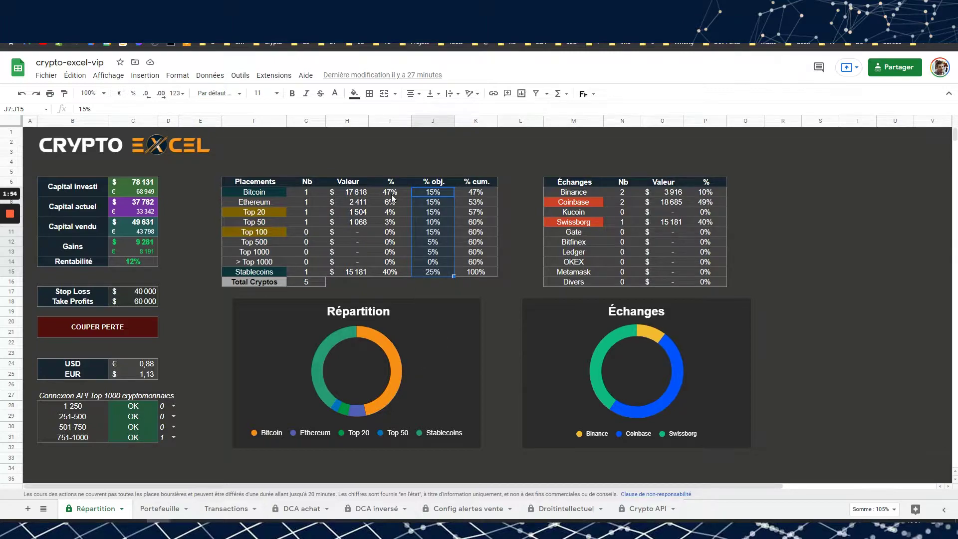
{"action": "left_click_drag", "start_coordinate": [392, 198], "coordinate": [392, 269]}
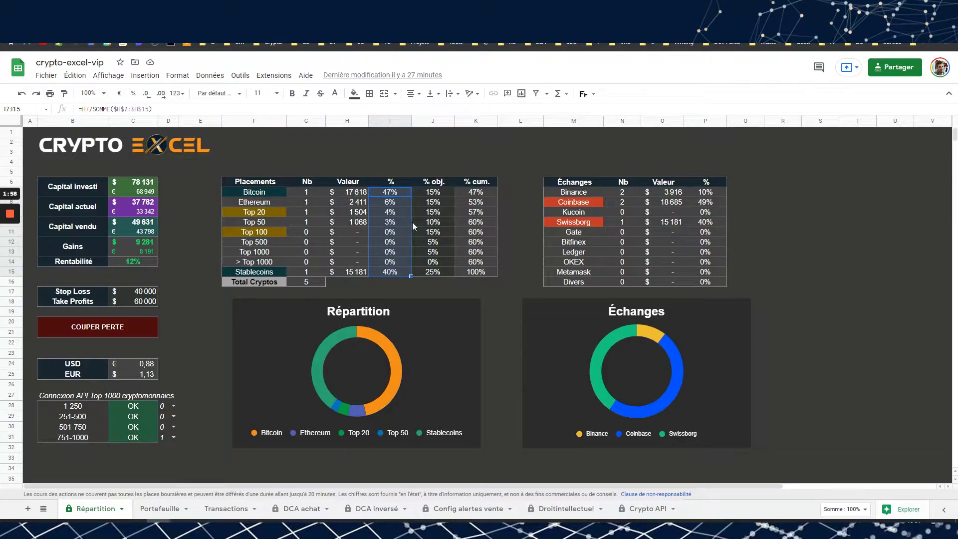
{"action": "left_click", "coordinate": [429, 194]}
{"action": "left_click_drag", "start_coordinate": [424, 246], "coordinate": [436, 276]}
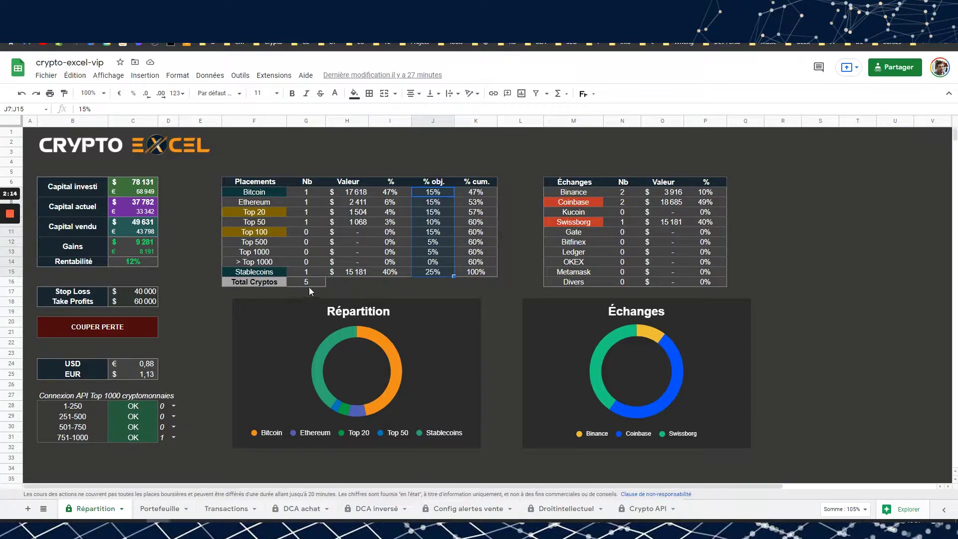
{"action": "left_click", "coordinate": [420, 194]}
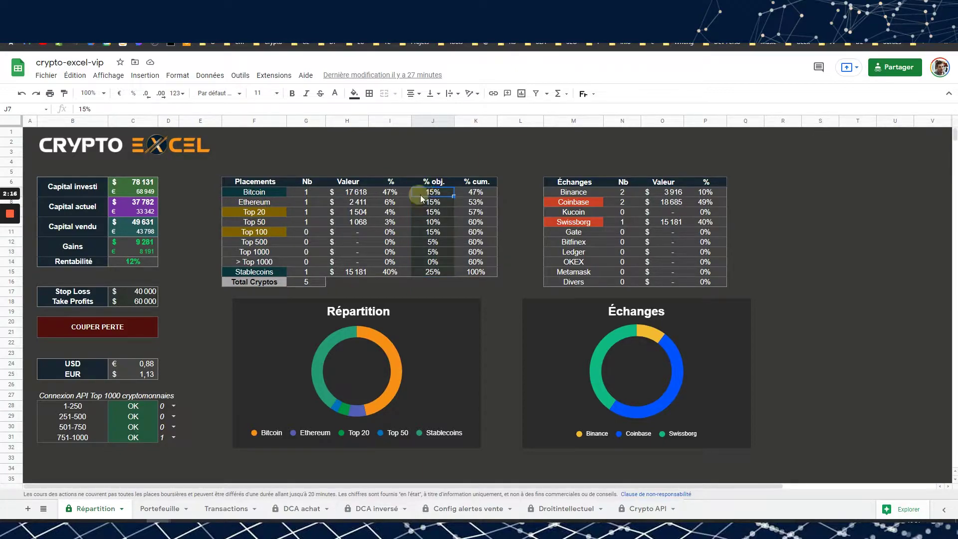
{"action": "left_click_drag", "start_coordinate": [424, 193], "coordinate": [431, 268]}
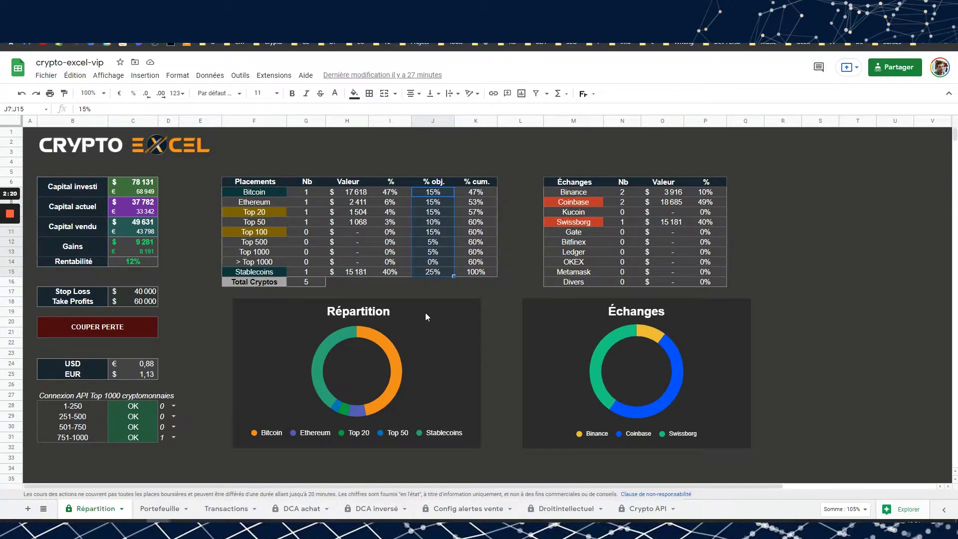
{"action": "left_click", "coordinate": [429, 195]}
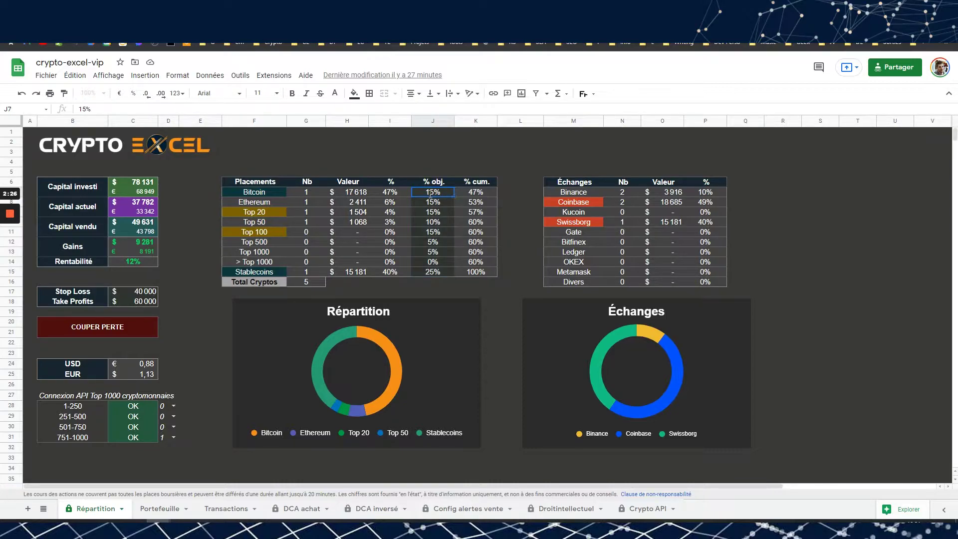
{"action": "left_click", "coordinate": [431, 282]}
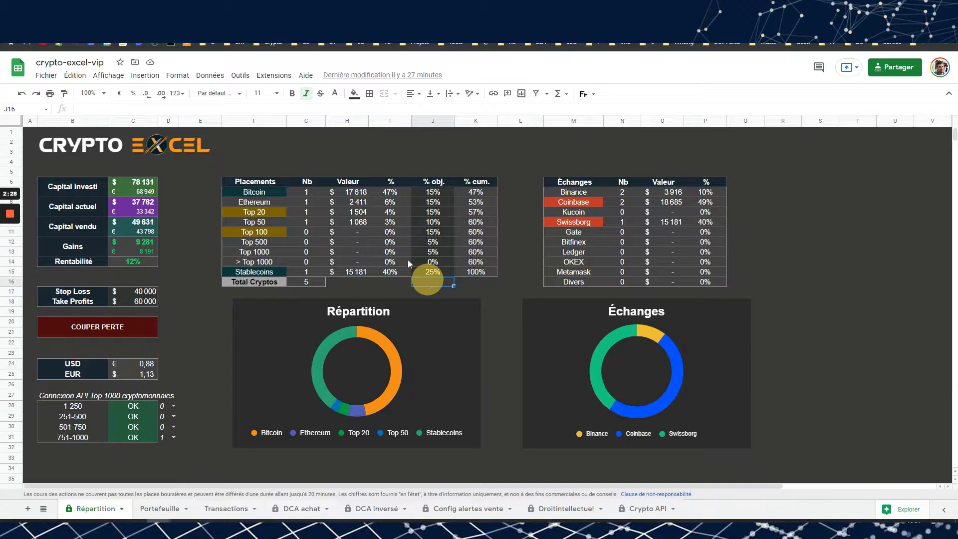
Step: Clear the target percentages in J7:J15 of the Placements table
{"action": "left_click_drag", "start_coordinate": [429, 195], "coordinate": [438, 274]}
{"action": "key", "text": "Delete"}
{"action": "left_click", "coordinate": [401, 293]}
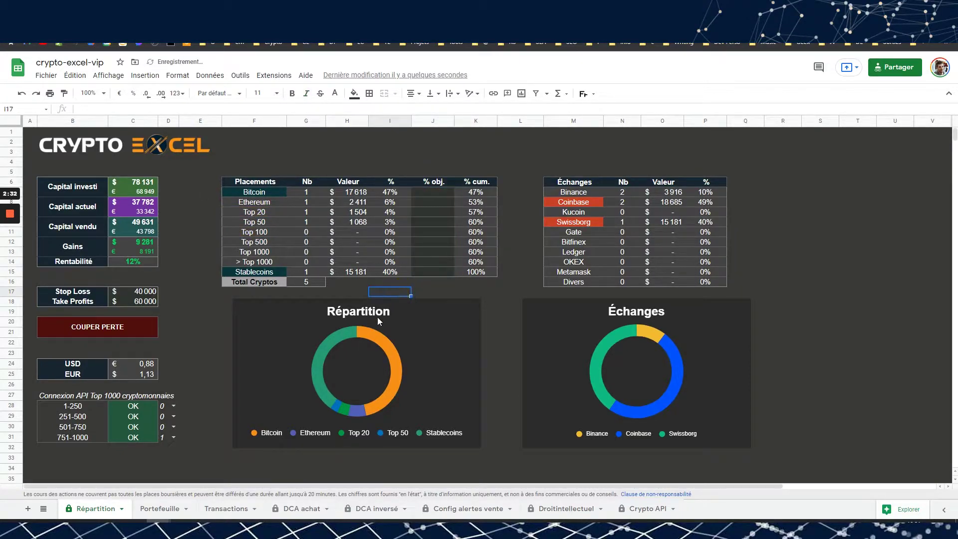
Step: Select the whole Répartition sheet and open its conditional formatting rules
{"action": "left_click", "coordinate": [11, 122]}
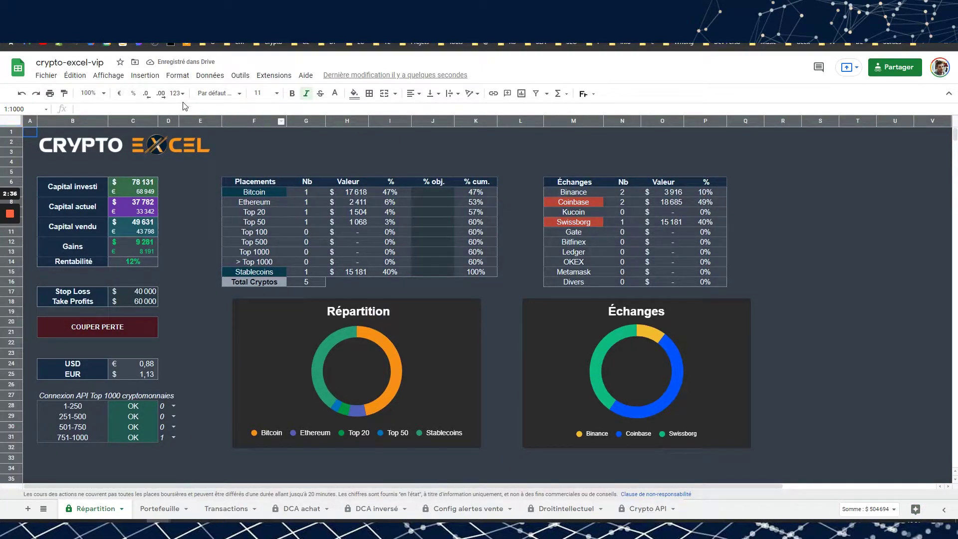
{"action": "left_click", "coordinate": [274, 162]}
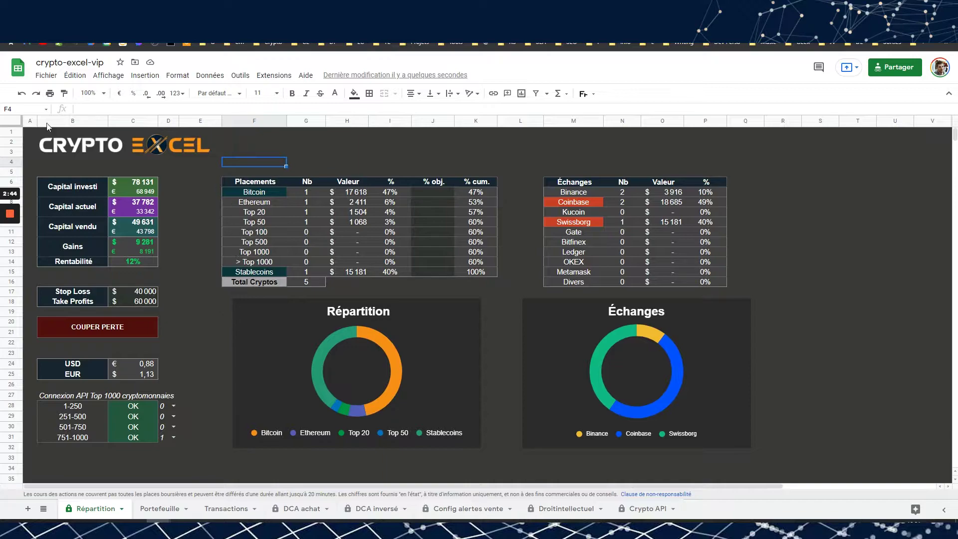
{"action": "key", "text": "ctrl+a"}
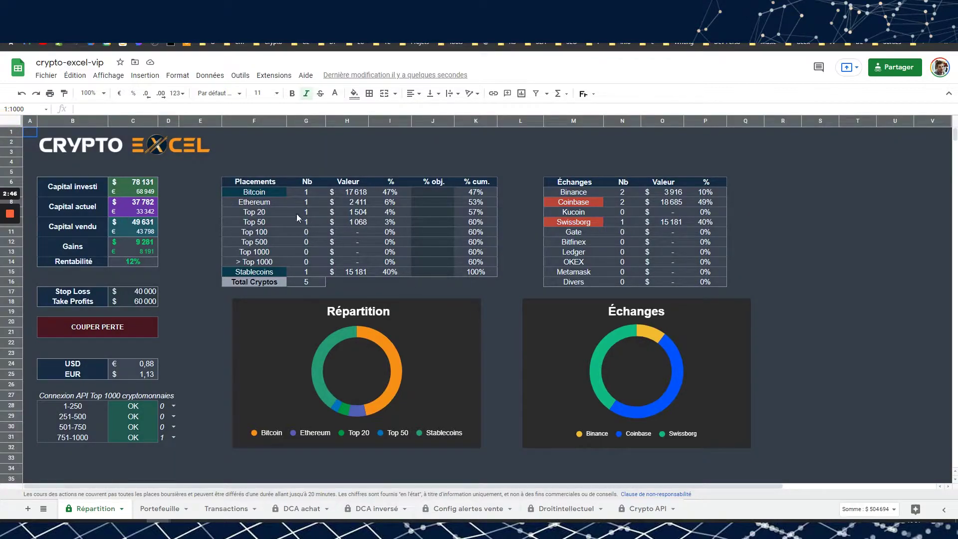
{"action": "left_click", "coordinate": [178, 75]}
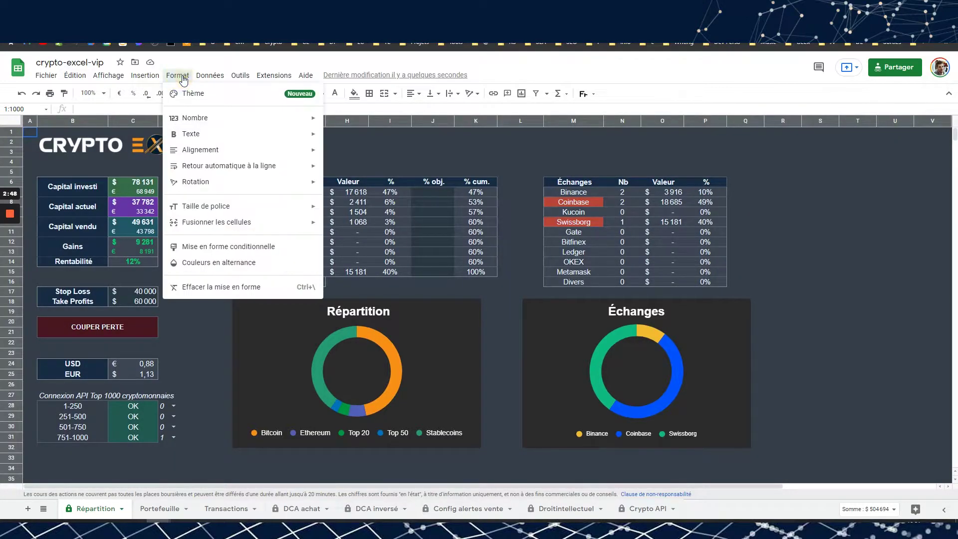
{"action": "left_click", "coordinate": [238, 245]}
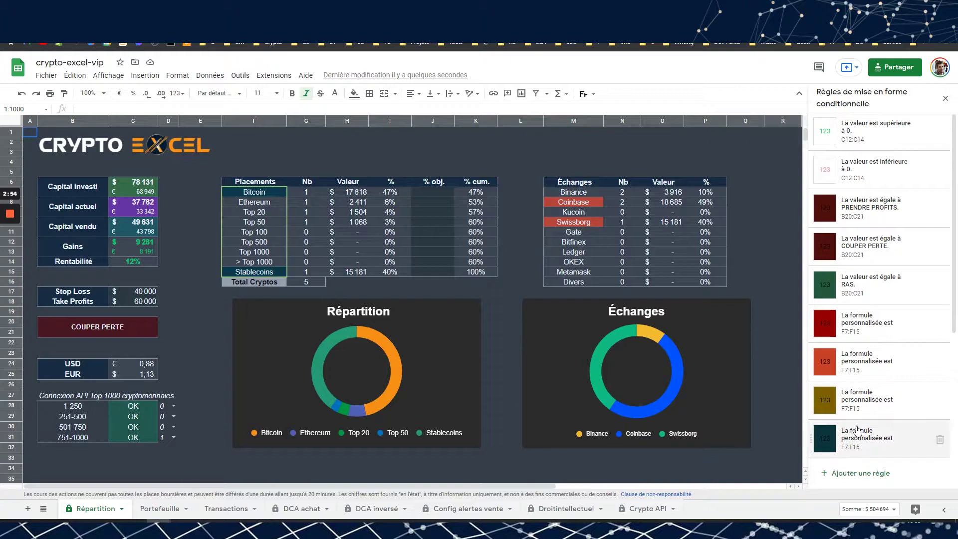
Step: Inspect the four custom-formula rules on F7:F15 one by one without changing them, and close the conditional formatting rules
{"action": "left_click", "coordinate": [870, 324]}
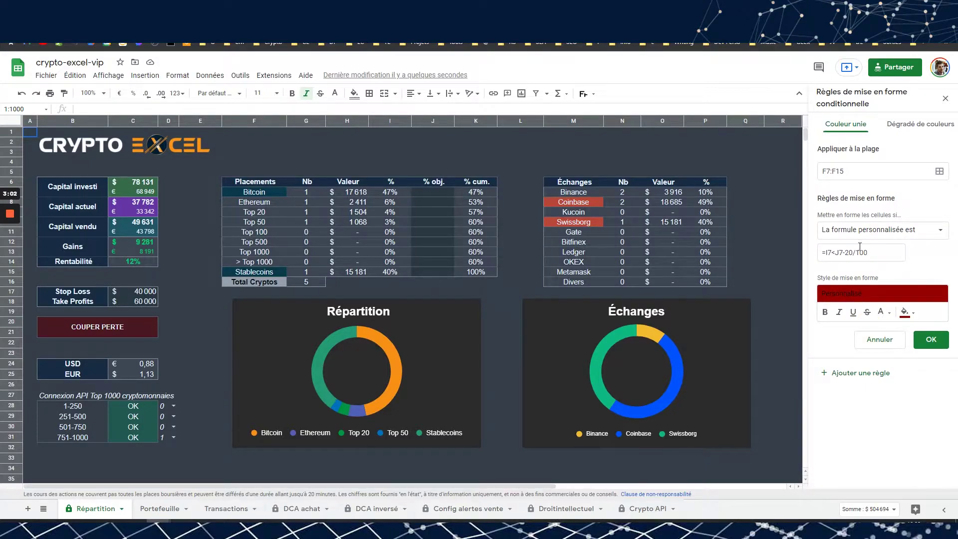
{"action": "left_click", "coordinate": [879, 339]}
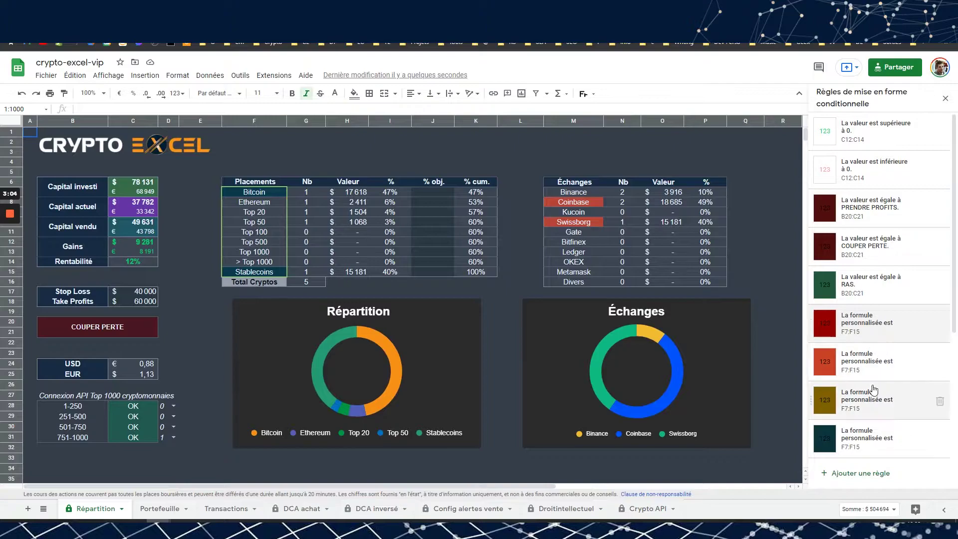
{"action": "left_click", "coordinate": [875, 367]}
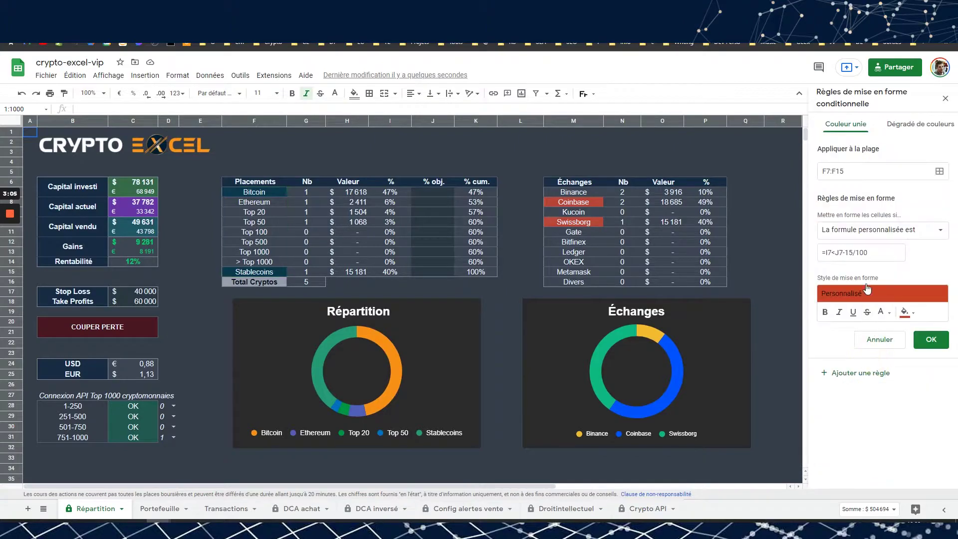
{"action": "left_click", "coordinate": [864, 338]}
{"action": "left_click", "coordinate": [859, 401]}
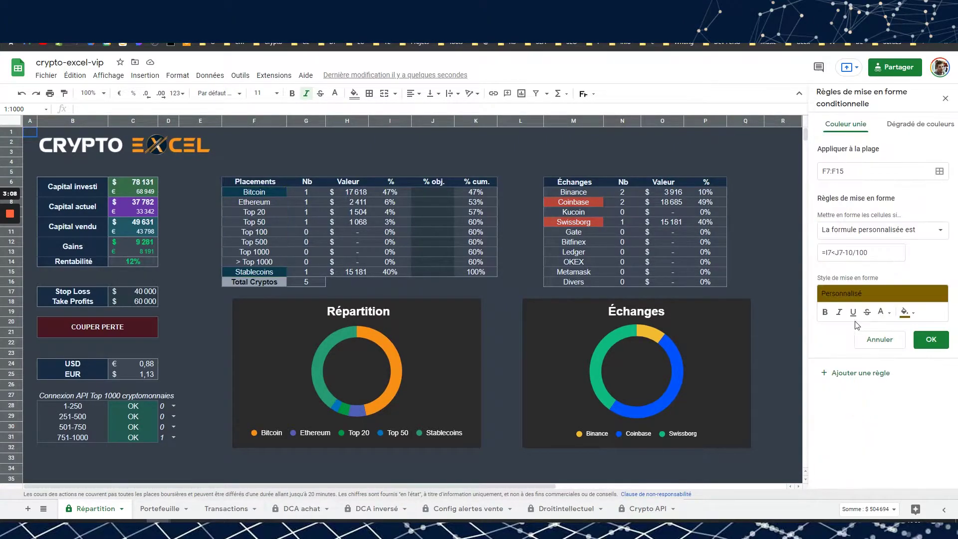
{"action": "left_click", "coordinate": [881, 340]}
{"action": "left_click", "coordinate": [864, 394]}
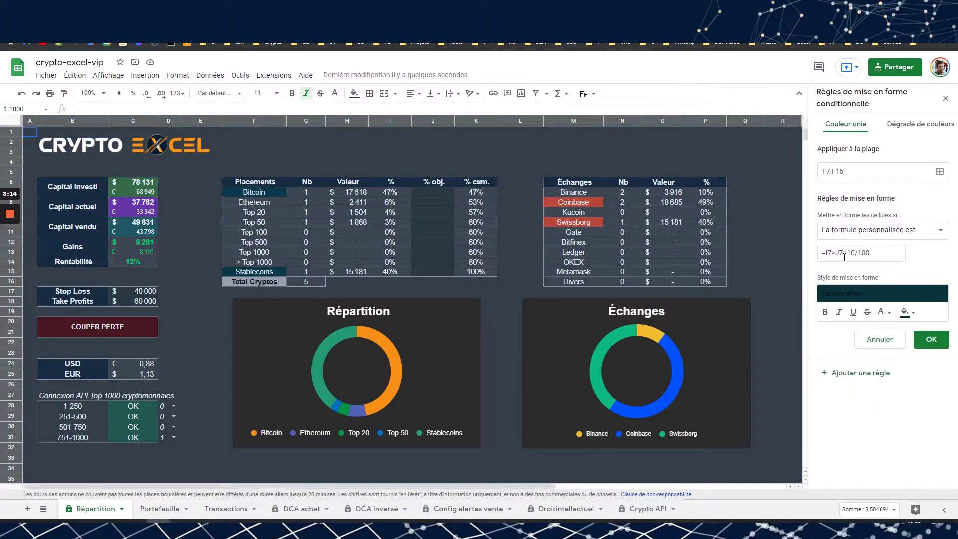
{"action": "left_click", "coordinate": [879, 339]}
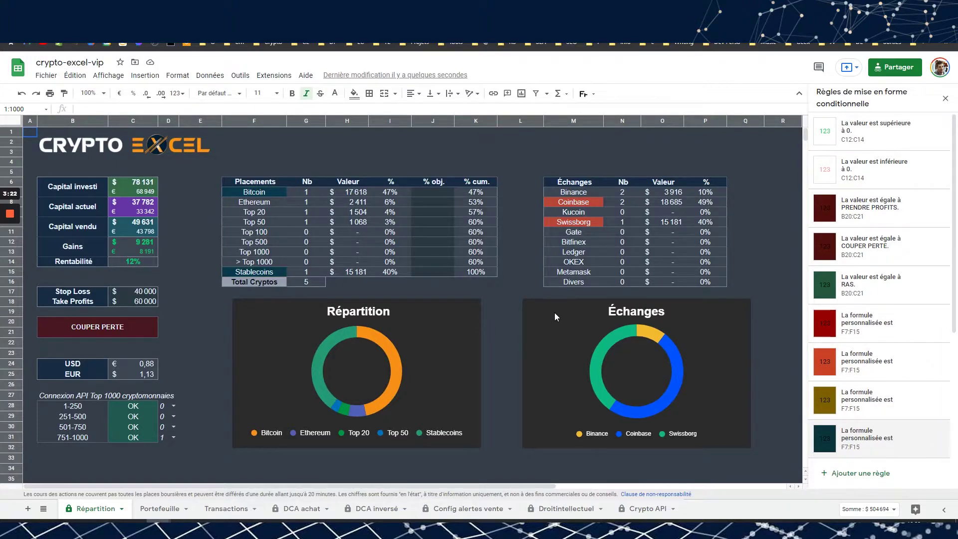
{"action": "left_click", "coordinate": [946, 100]}
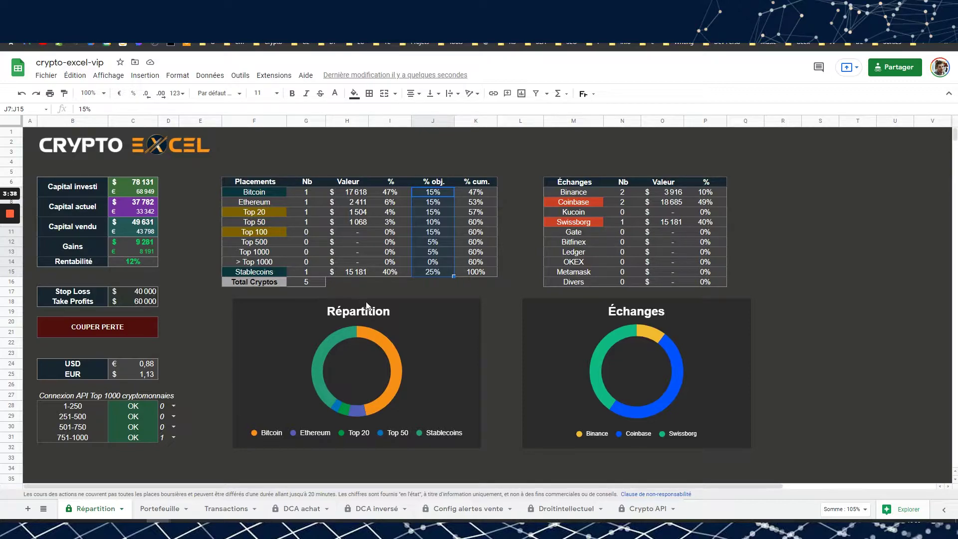
Step: Compare the actual percentages in I7:I15 with the restored target percentages in J7:J15
{"action": "left_click", "coordinate": [210, 293]}
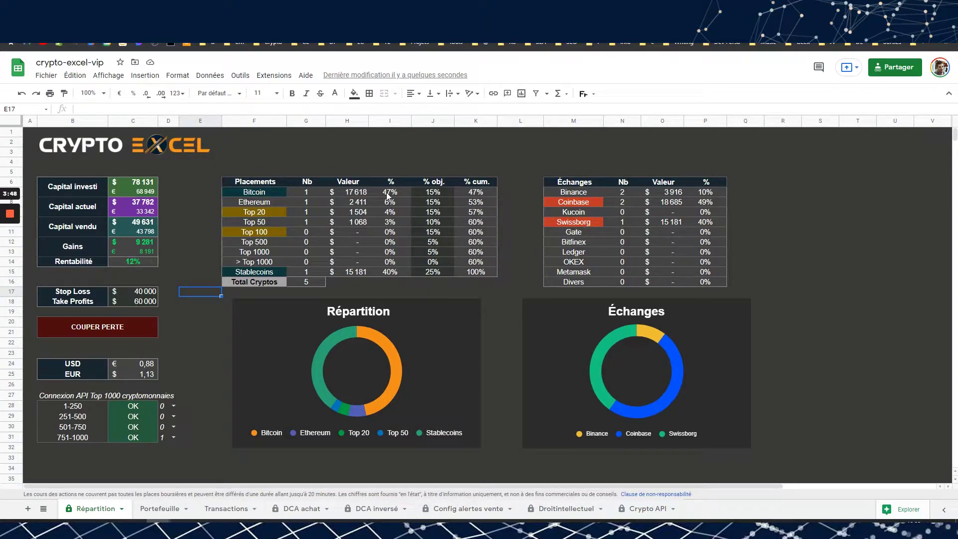
{"action": "left_click_drag", "start_coordinate": [389, 193], "coordinate": [381, 274]}
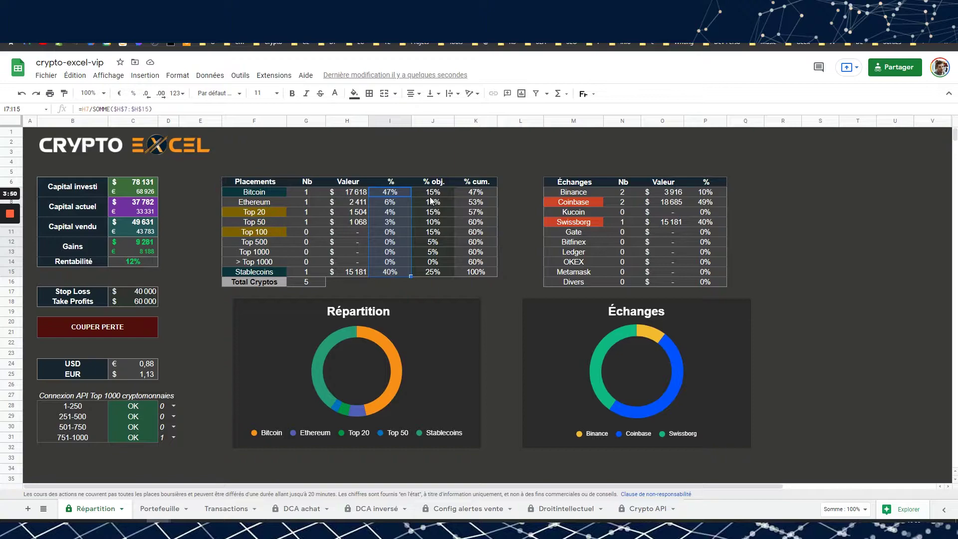
{"action": "left_click_drag", "start_coordinate": [432, 192], "coordinate": [431, 277]}
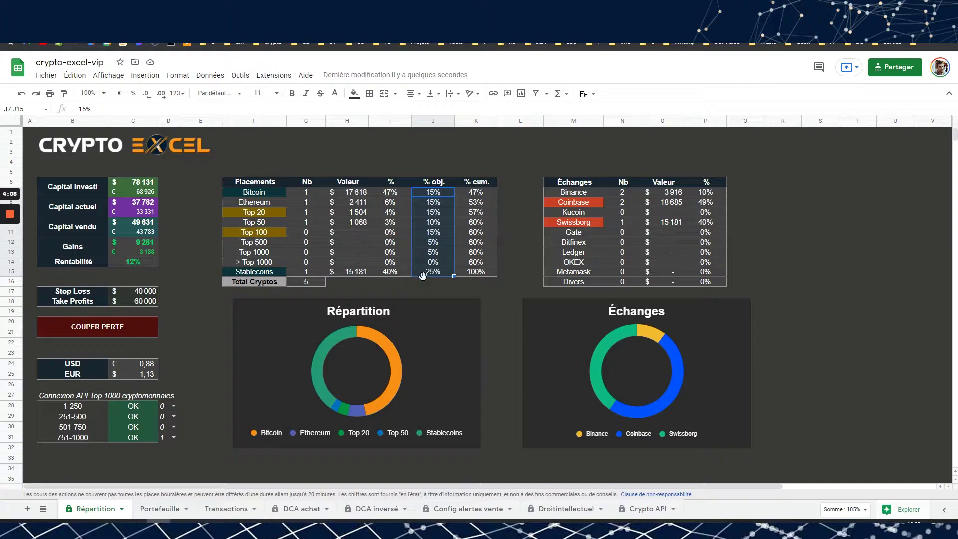
Step: Set the target percentages in the Placements table to 0% for Top 500 and Top 1000, 10% for Top 100 and 25% for Bitcoin
{"action": "left_click", "coordinate": [426, 242]}
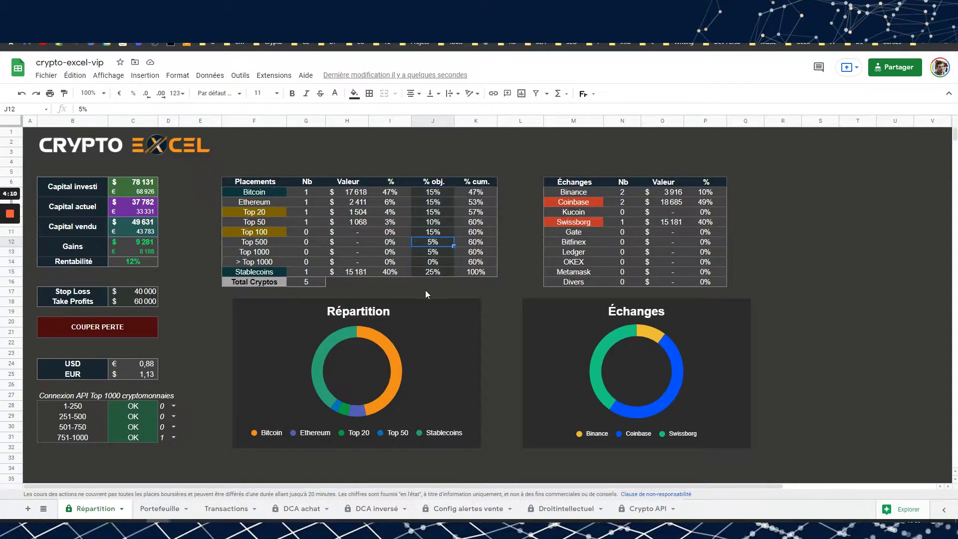
{"action": "type", "text": "0"}
{"action": "key", "text": "Return"}
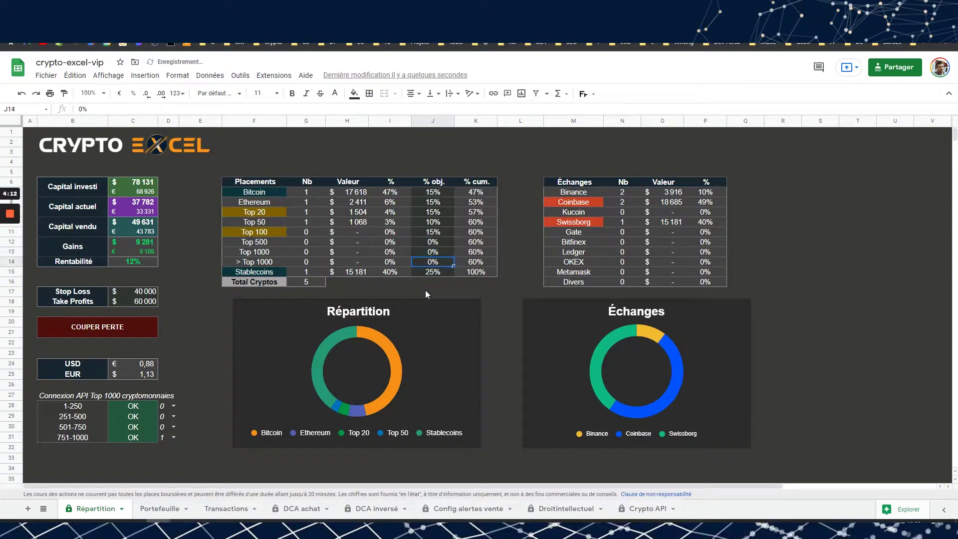
{"action": "key", "text": "Up"}
{"action": "key", "text": "Up"}
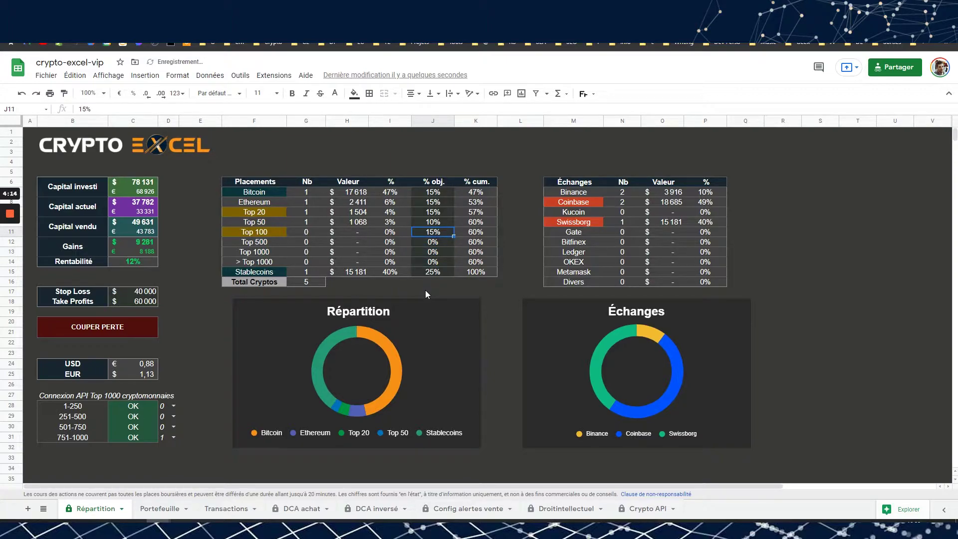
{"action": "type", "text": "10"}
{"action": "key", "text": "Return"}
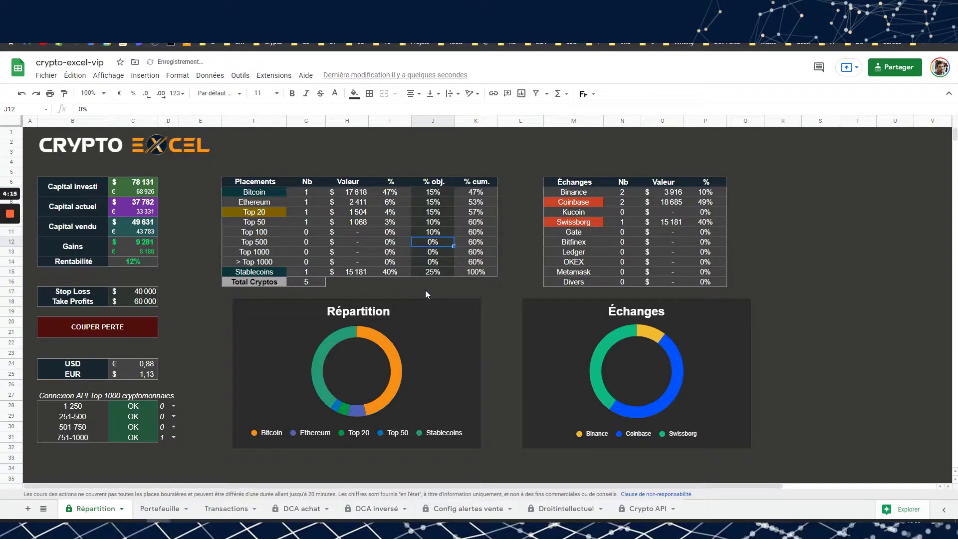
{"action": "left_click", "coordinate": [421, 192]}
{"action": "type", "text": "25"}
{"action": "key", "text": "Return"}
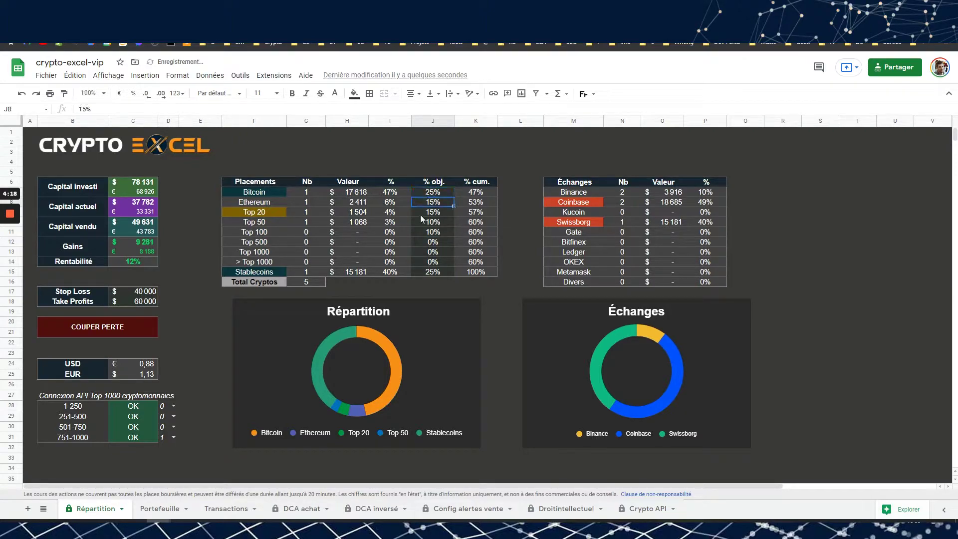
Step: Total the target percentages in J16 with =SOMME(J7:J15) and centre the cell horizontally
{"action": "left_click", "coordinate": [436, 283]}
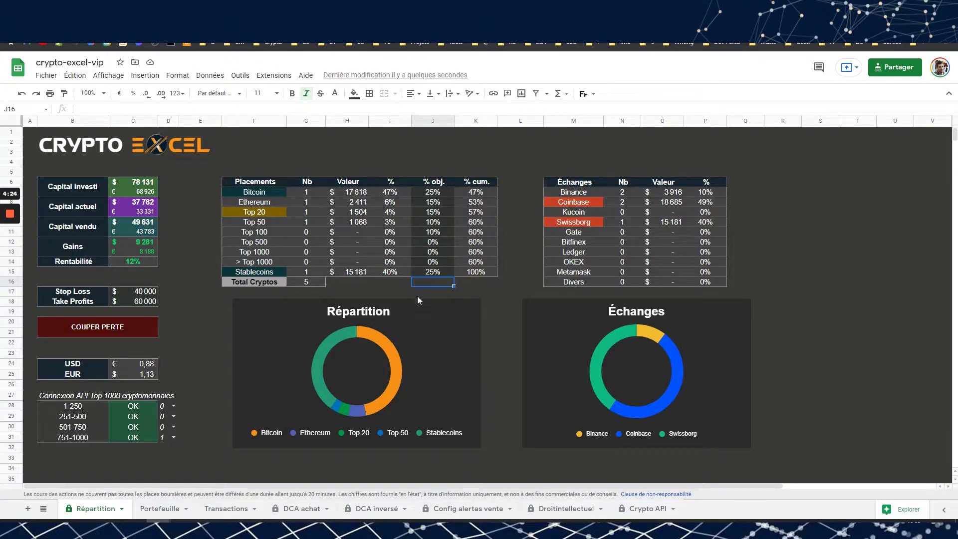
{"action": "type", "text": "=somme(J7:J15"}
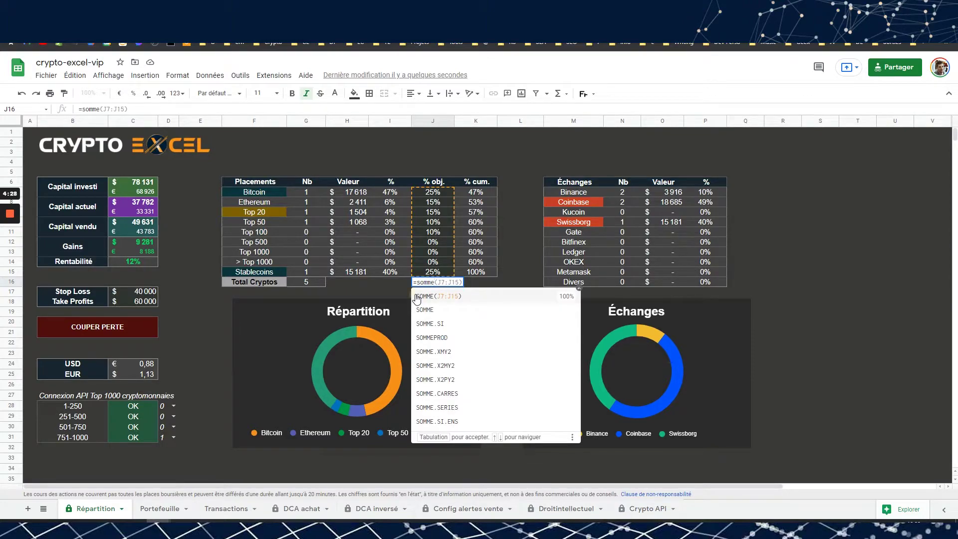
{"action": "key", "text": "Return"}
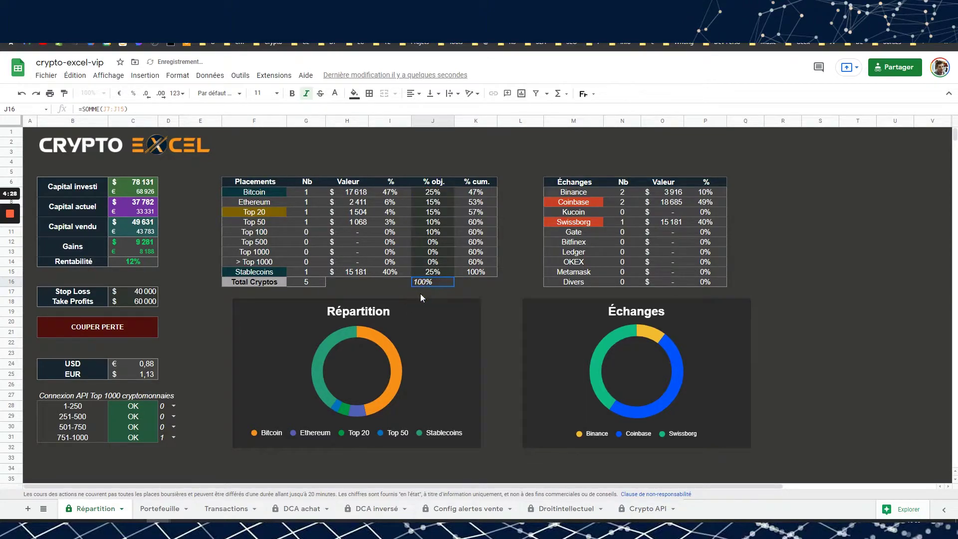
{"action": "left_click", "coordinate": [382, 292]}
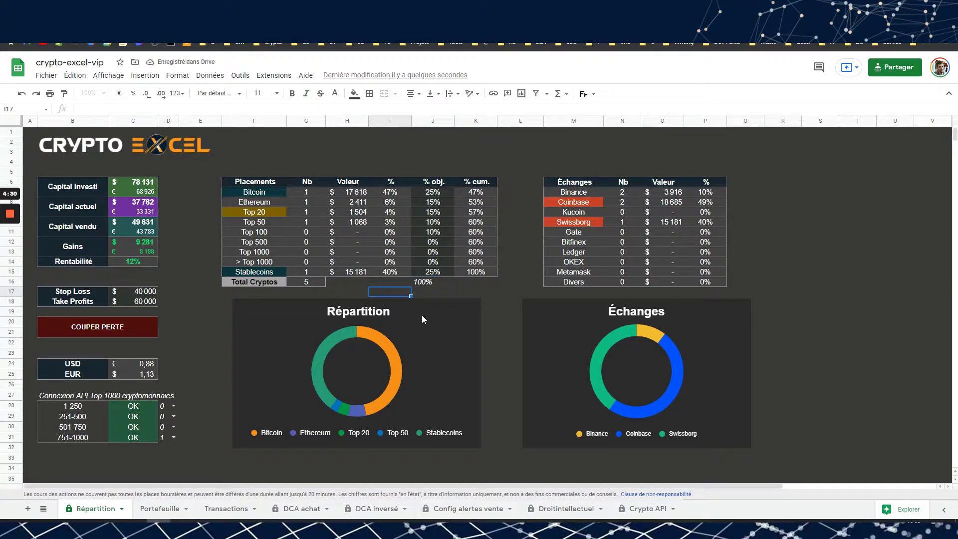
{"action": "left_click", "coordinate": [420, 285]}
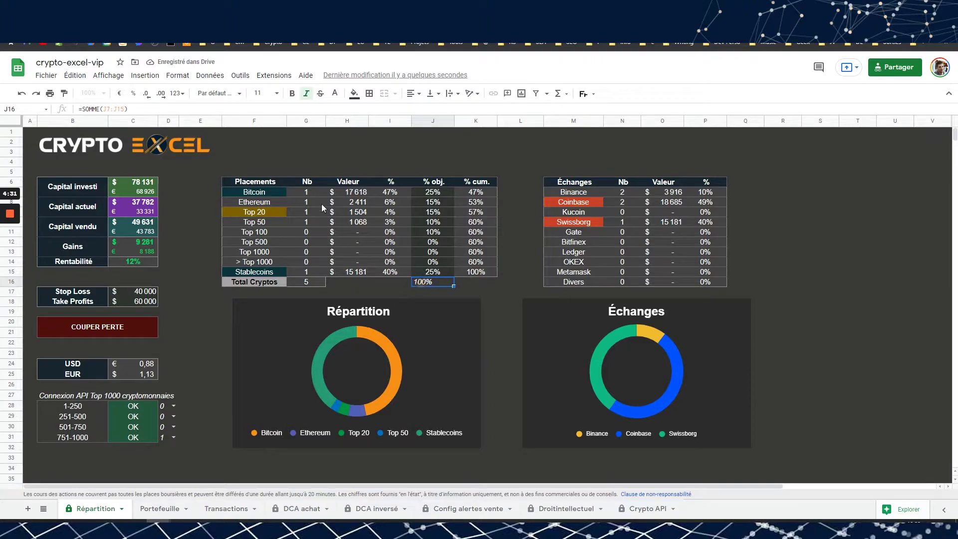
{"action": "left_click", "coordinate": [413, 94]}
{"action": "left_click", "coordinate": [425, 108]}
{"action": "left_click", "coordinate": [478, 154]}
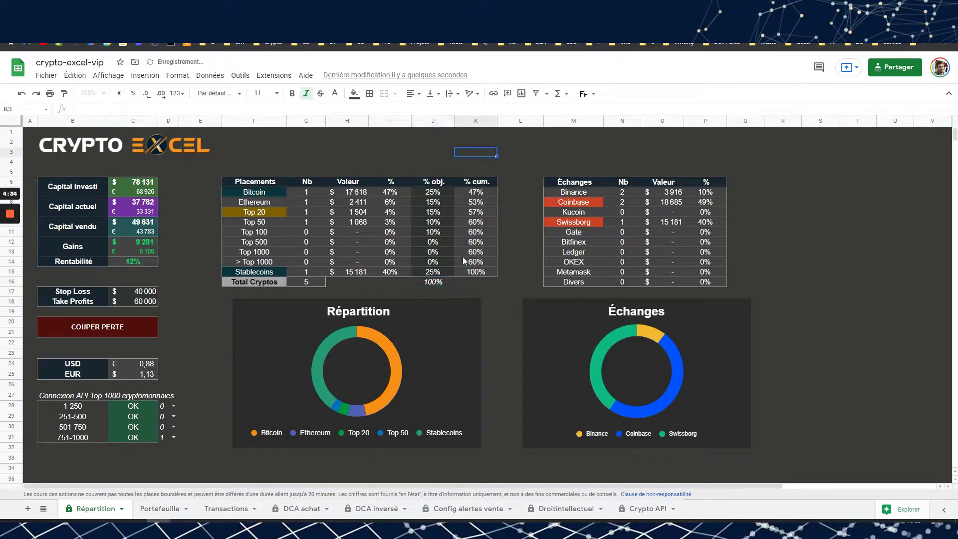
{"action": "left_click_drag", "start_coordinate": [427, 191], "coordinate": [433, 270]}
{"action": "left_click", "coordinate": [480, 145]}
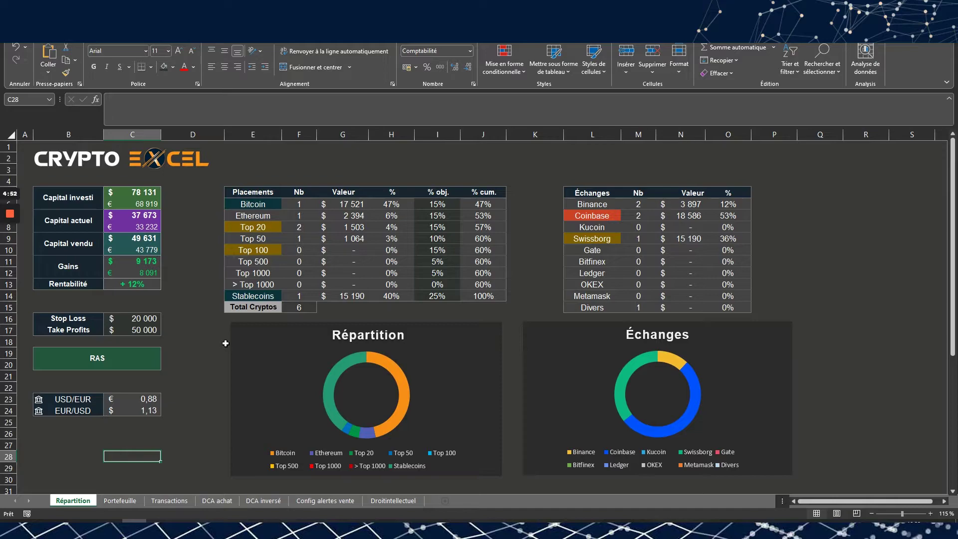
Step: In the Excel version of the workbook, total the target percentages in I15 with =SOMME(I6:I14) and centre the cell
{"action": "left_click", "coordinate": [422, 305]}
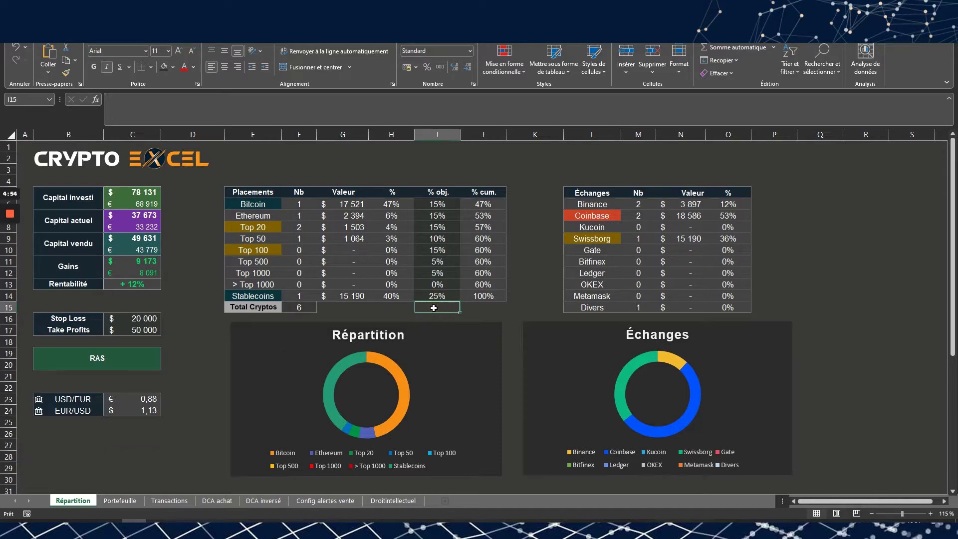
{"action": "type", "text": "=so"}
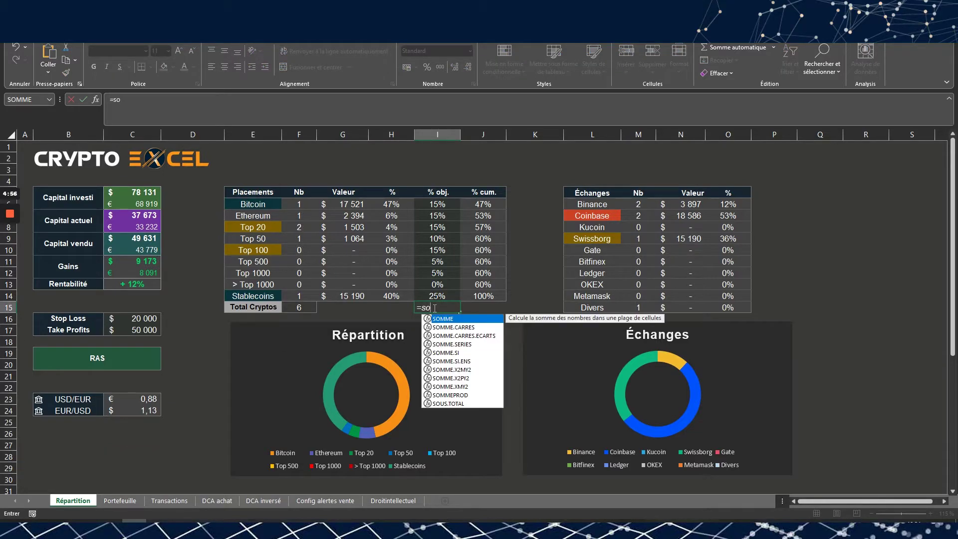
{"action": "type", "text": "mm"}
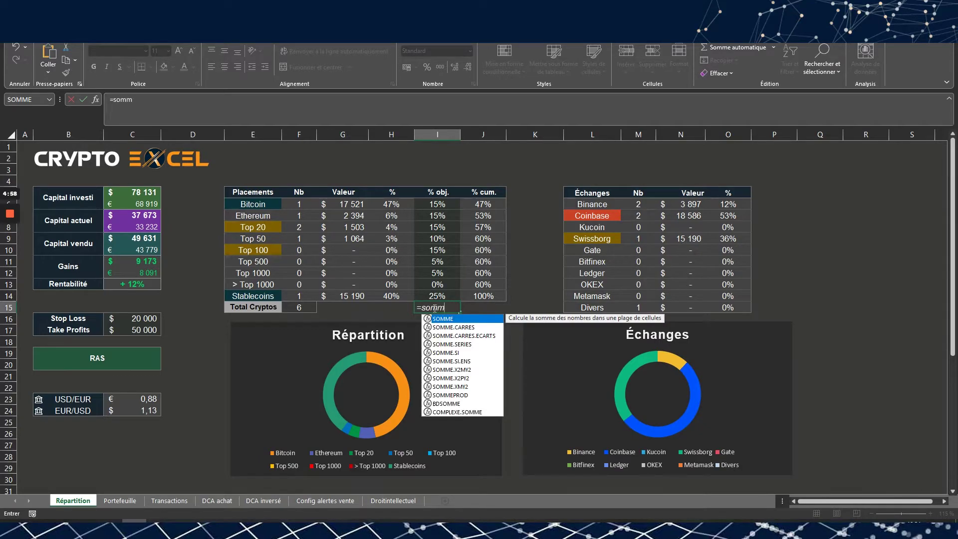
{"action": "type", "text": "e("}
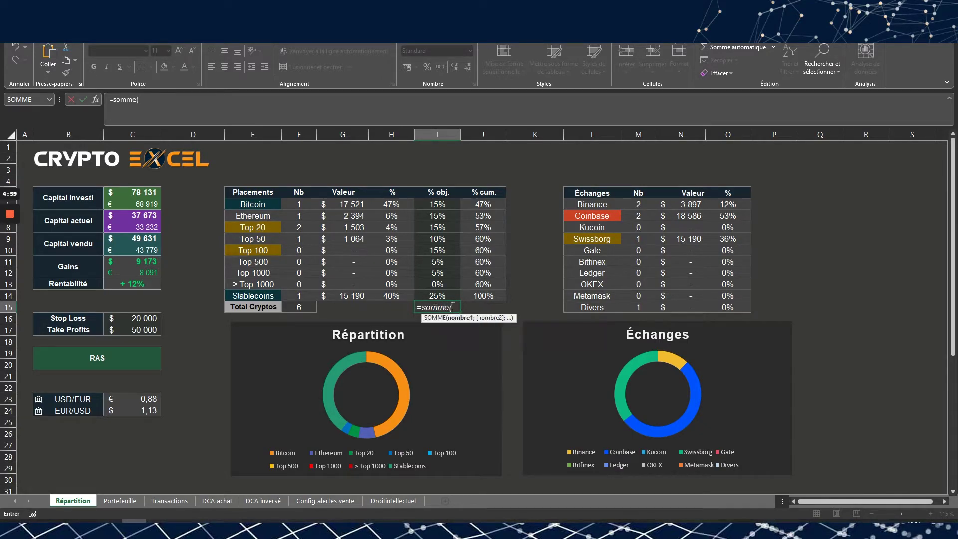
{"action": "left_click", "coordinate": [429, 203]}
{"action": "left_click_drag", "start_coordinate": [429, 203], "coordinate": [434, 296]}
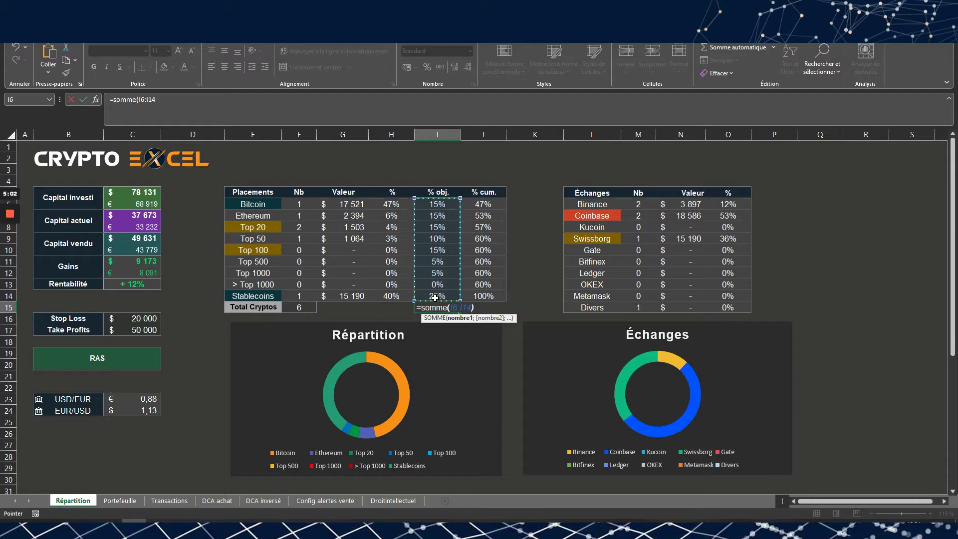
{"action": "key", "text": "Return"}
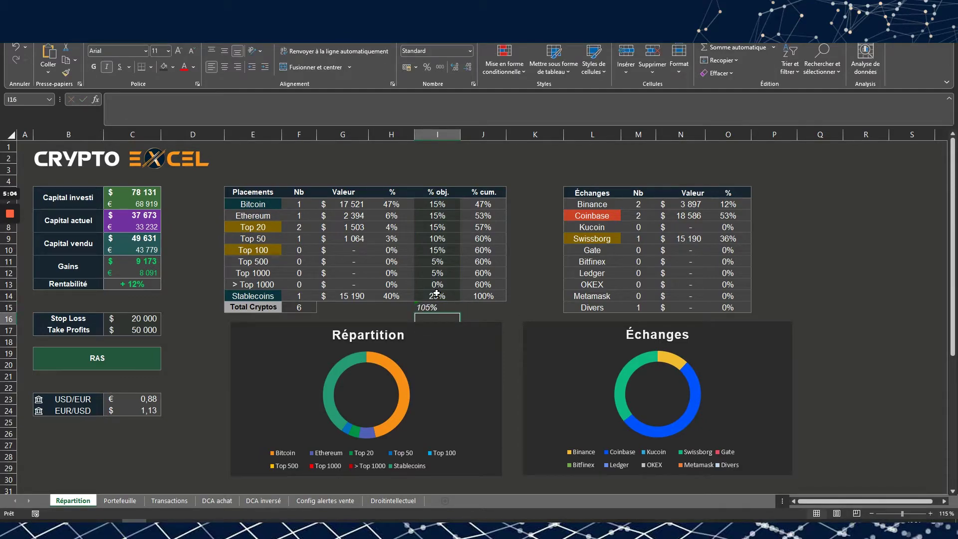
{"action": "left_click", "coordinate": [437, 308]}
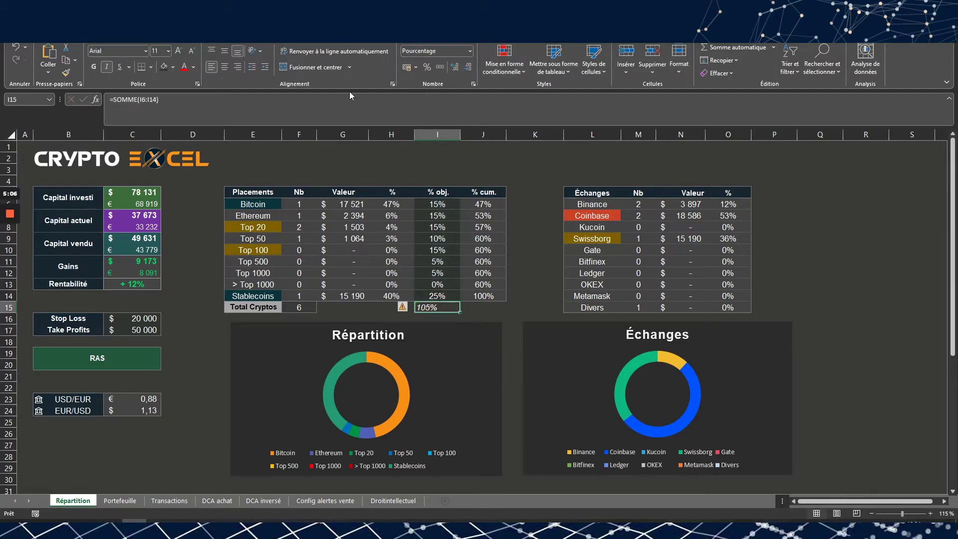
{"action": "left_click", "coordinate": [224, 66]}
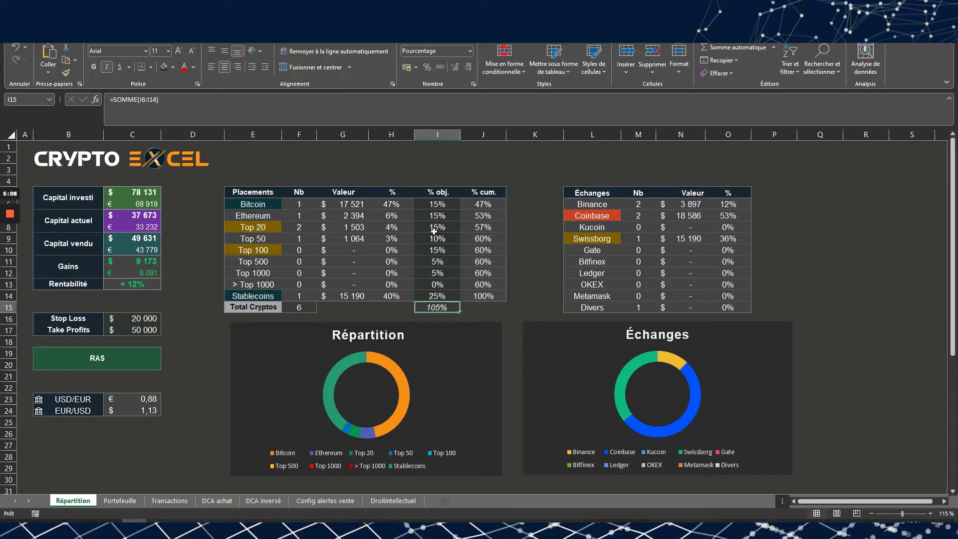
Step: Set the target percentage to 25% for Bitcoin and 0% for Top 1000 in the Placements table
{"action": "left_click", "coordinate": [428, 206]}
{"action": "type", "text": "25"}
{"action": "key", "text": "Return"}
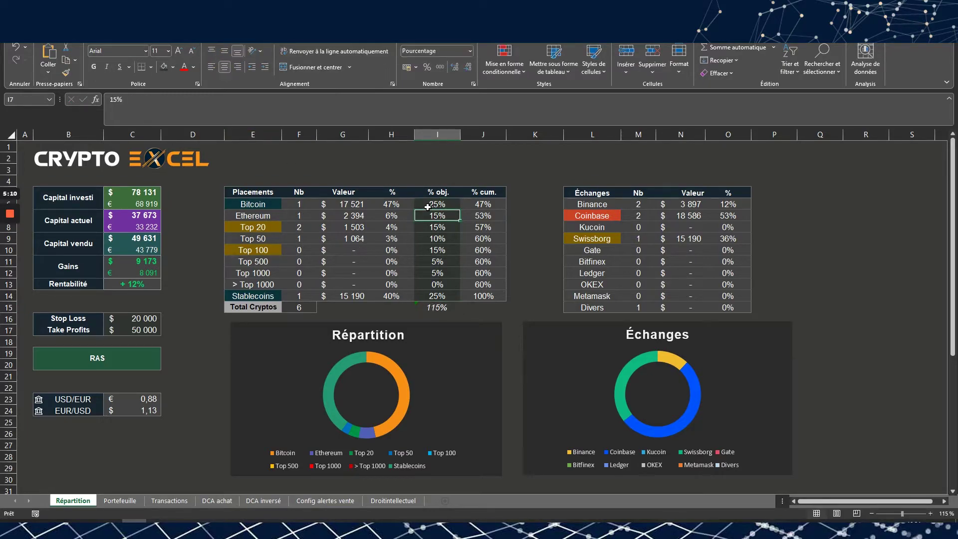
{"action": "key", "text": "Down"}
{"action": "key", "text": "Down"}
{"action": "key", "text": "Down"}
{"action": "key", "text": "Down"}
{"action": "key", "text": "Down"}
{"action": "type", "text": "0"}
{"action": "key", "text": "Return"}
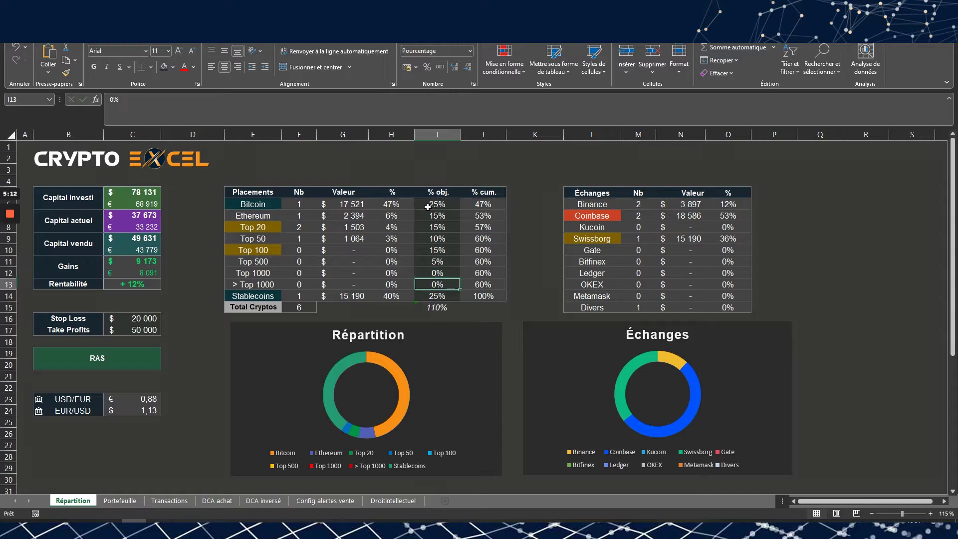
Step: Set the target percentage to 0% for Top 500 and 10% for Top 100 in the Placements table
{"action": "key", "text": "Up"}
{"action": "key", "text": "Up"}
{"action": "type", "text": "0"}
{"action": "key", "text": "Return"}
{"action": "key", "text": "Up"}
{"action": "key", "text": "Up"}
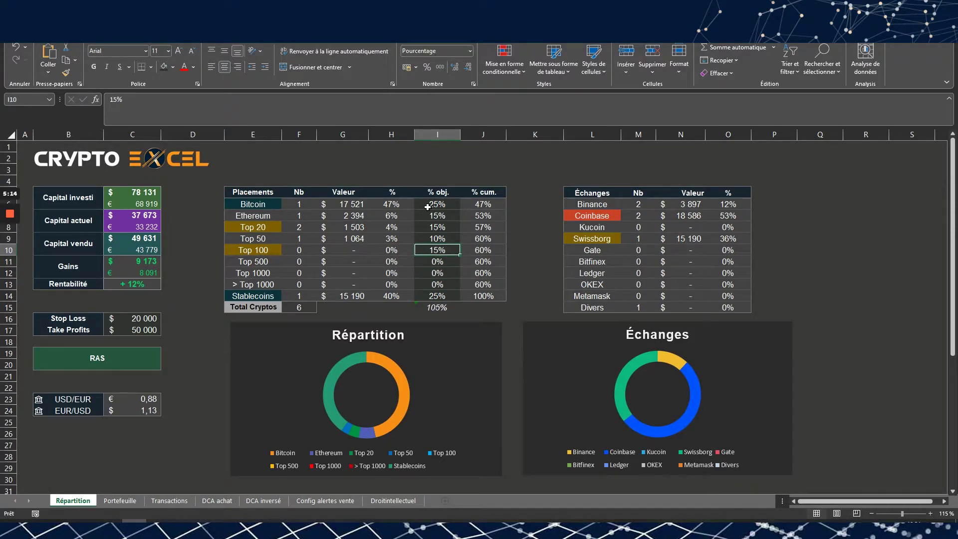
{"action": "type", "text": "10"}
{"action": "key", "text": "Return"}
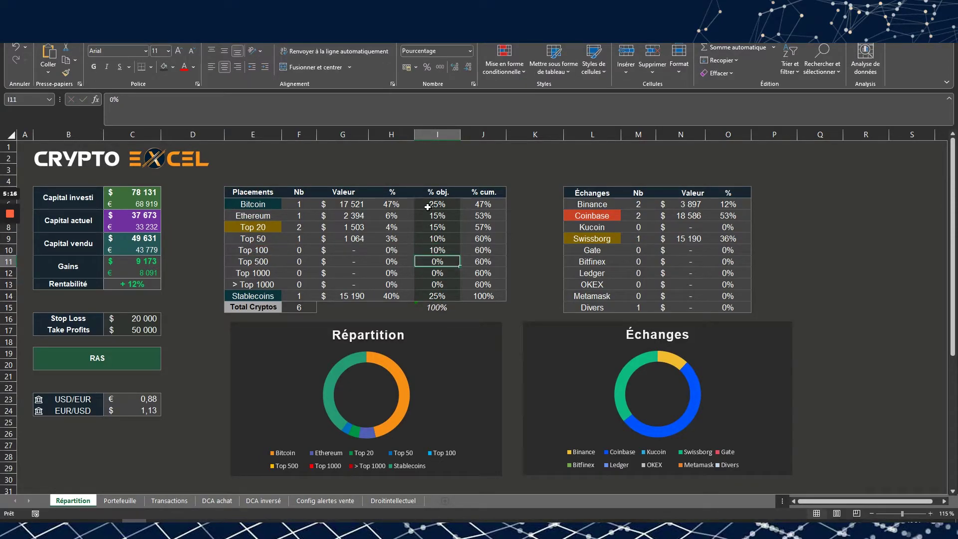
Step: Ignore the unprotected-formula error flagged on the target total in I15
{"action": "left_click", "coordinate": [429, 308]}
{"action": "left_click", "coordinate": [403, 307]}
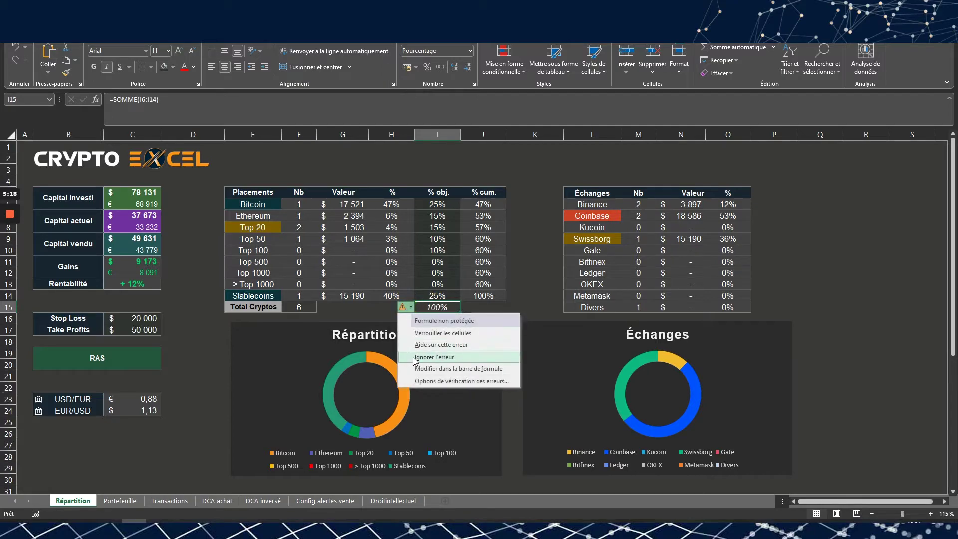
{"action": "left_click", "coordinate": [416, 357]}
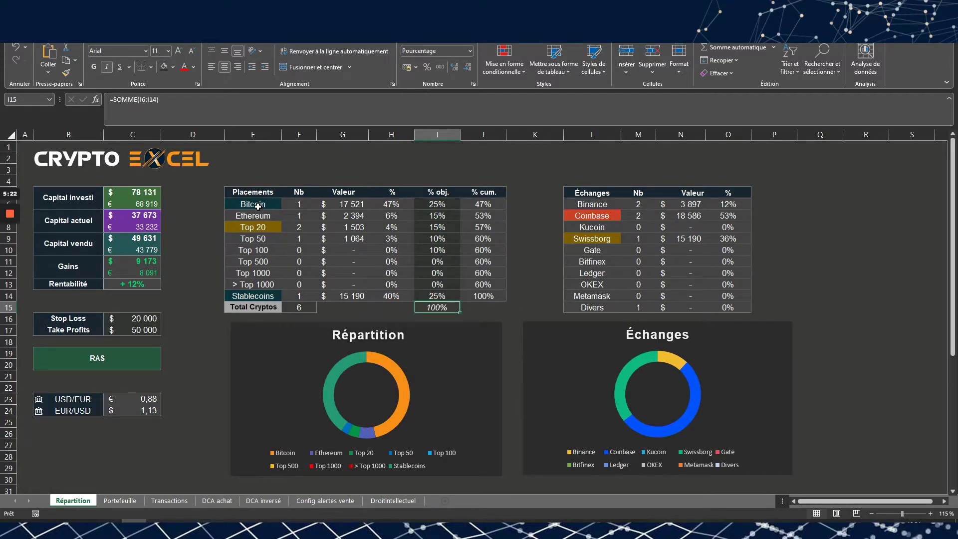
Step: View the conditional formatting rules applied to the placement names in E6:E14, and close the rules manager
{"action": "left_click_drag", "start_coordinate": [254, 202], "coordinate": [250, 297]}
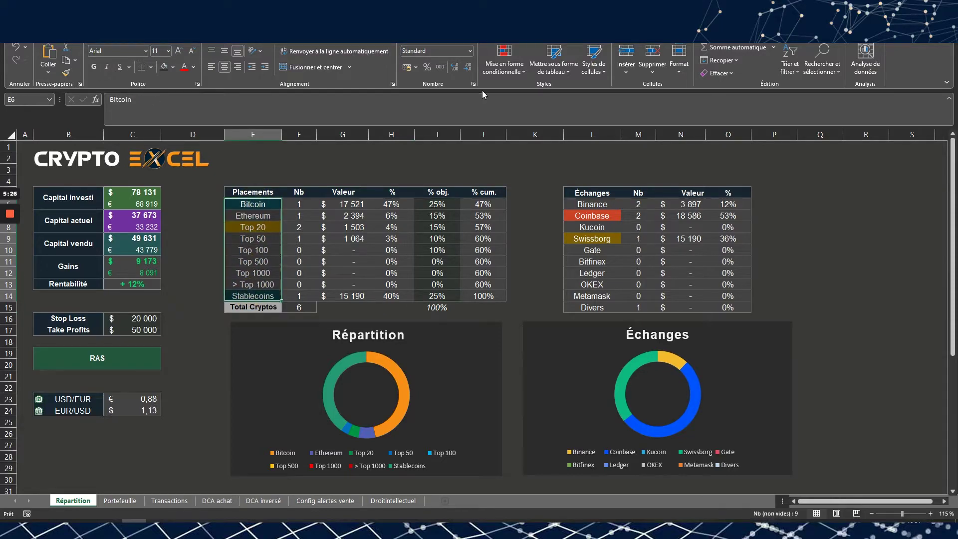
{"action": "left_click", "coordinate": [504, 65]}
{"action": "left_click", "coordinate": [522, 242]}
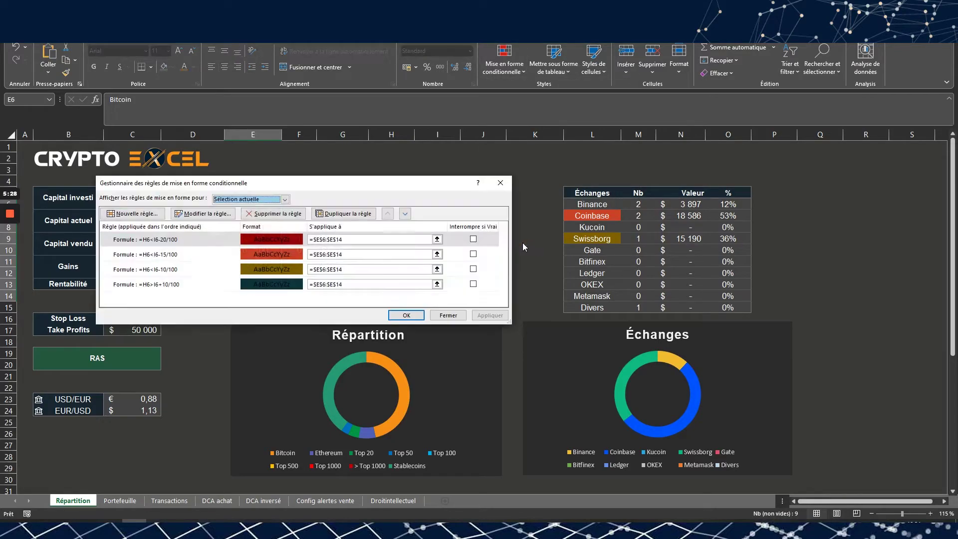
{"action": "left_click", "coordinate": [499, 182]}
Step: Select the whole Répartition sheet and open its conditional formatting rules manager, placed clear of the Placements table
{"action": "left_click", "coordinate": [9, 135]}
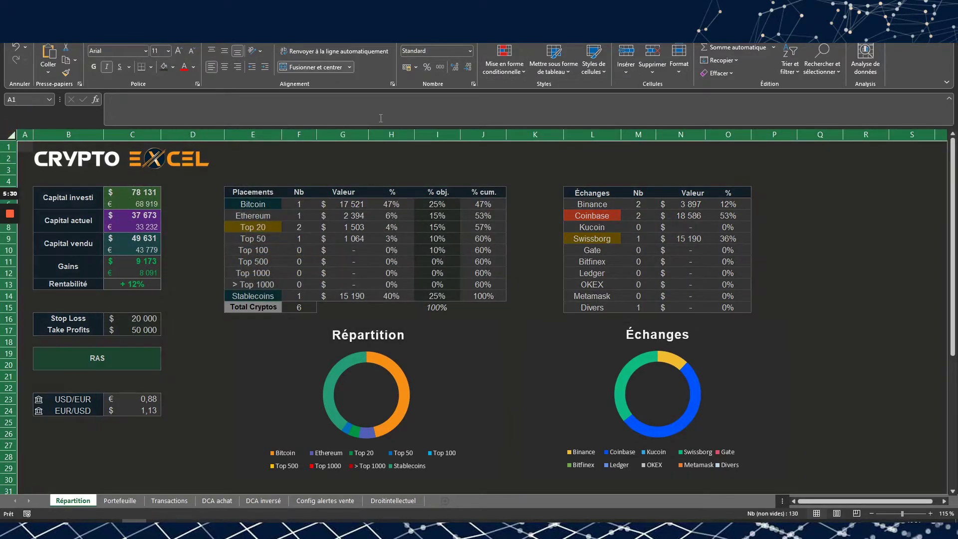
{"action": "left_click", "coordinate": [504, 64]}
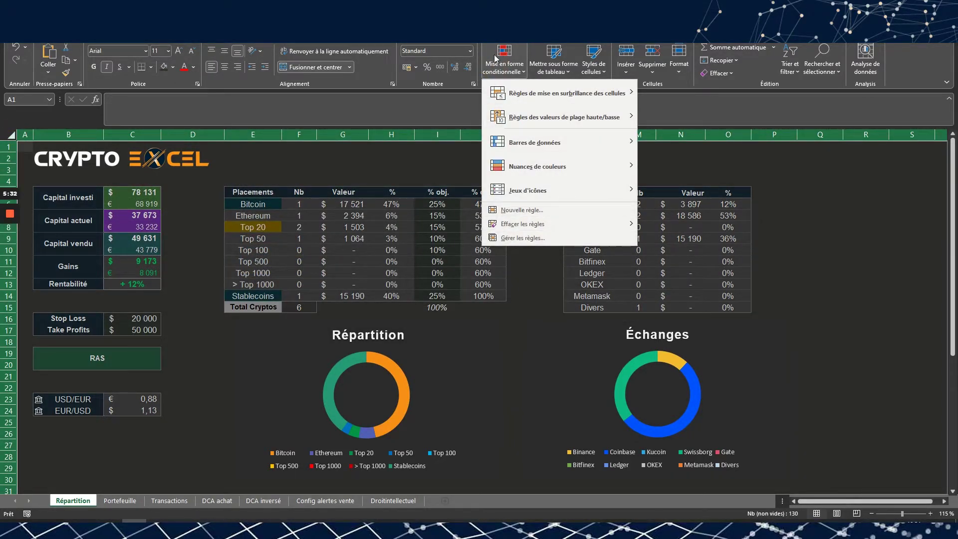
{"action": "left_click", "coordinate": [520, 238]}
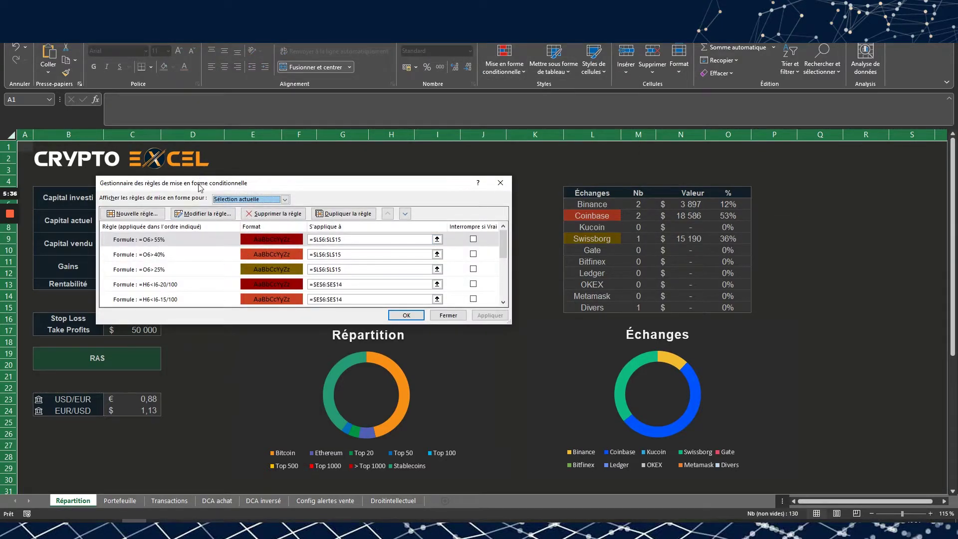
{"action": "left_click_drag", "start_coordinate": [202, 182], "coordinate": [549, 208]}
Step: Examine the four placement-name rules applied to E6:E14 one by one, close the rules manager, and deselect the sheet
{"action": "scroll", "coordinate": [532, 299], "scroll_direction": "down", "scroll_amount": 1}
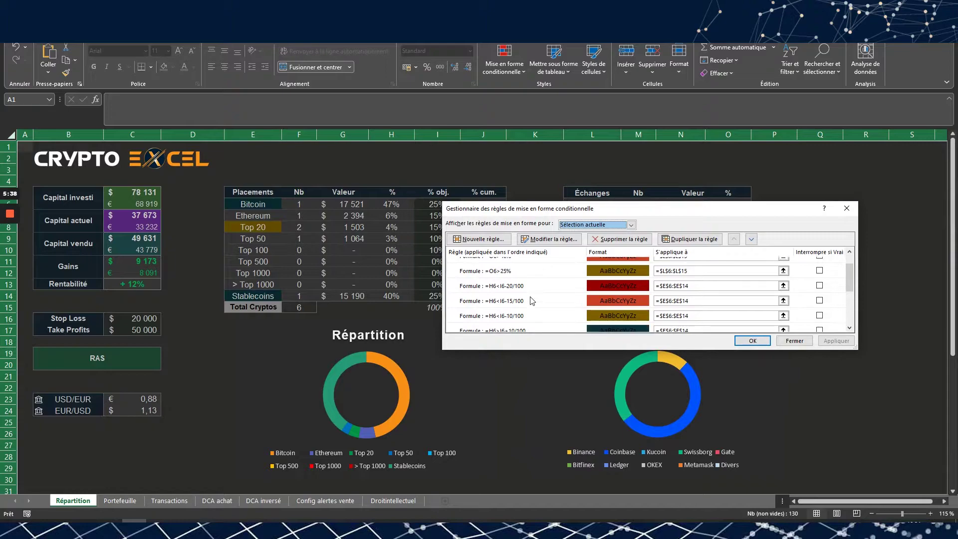
{"action": "left_click", "coordinate": [521, 292]}
{"action": "scroll", "coordinate": [526, 301], "scroll_direction": "down", "scroll_amount": 1}
{"action": "left_click", "coordinate": [523, 278]}
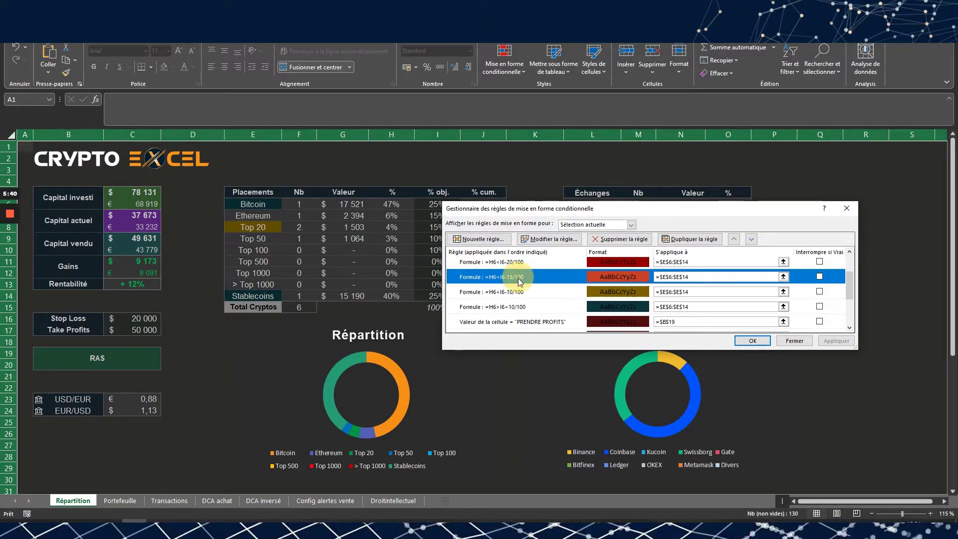
{"action": "left_click", "coordinate": [516, 262]}
{"action": "left_click", "coordinate": [507, 278]}
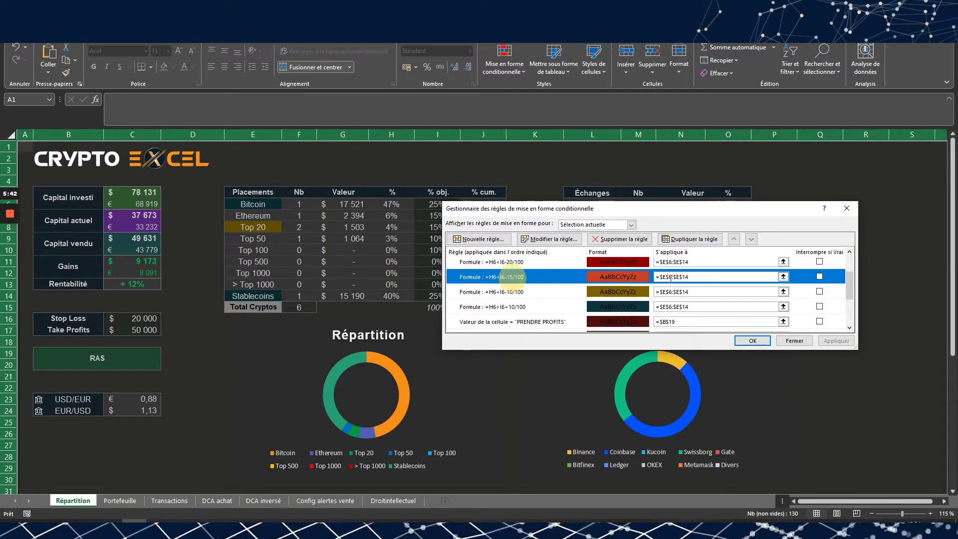
{"action": "left_click", "coordinate": [518, 292]}
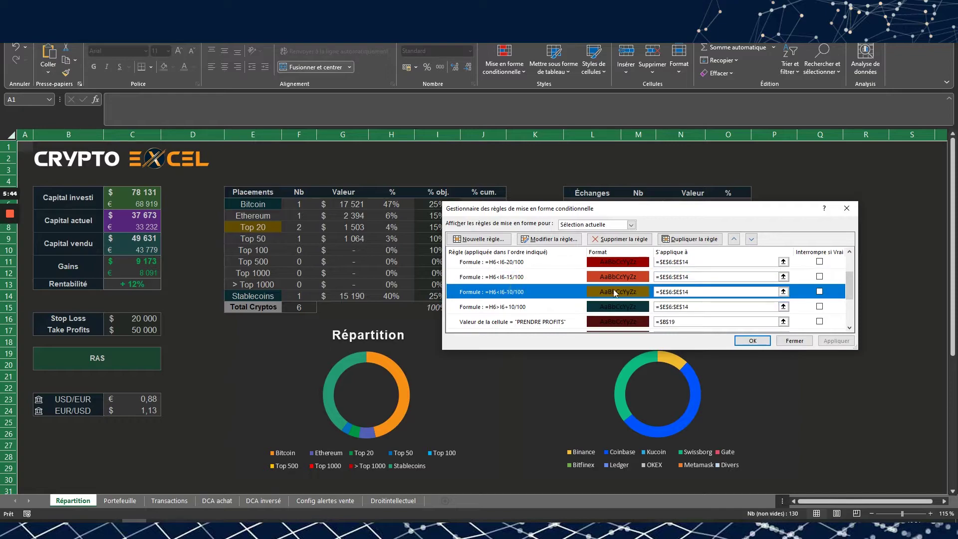
{"action": "left_click", "coordinate": [526, 306]}
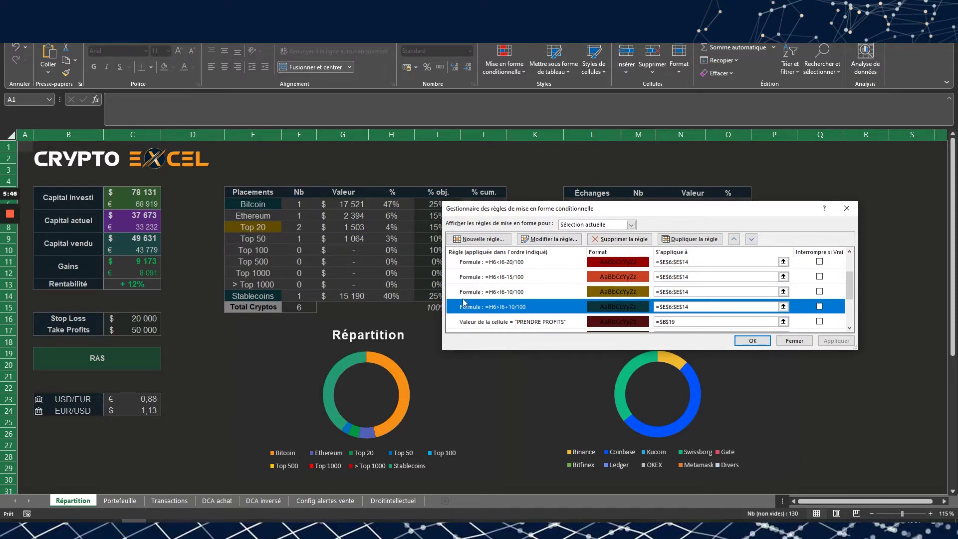
{"action": "left_click", "coordinate": [791, 342]}
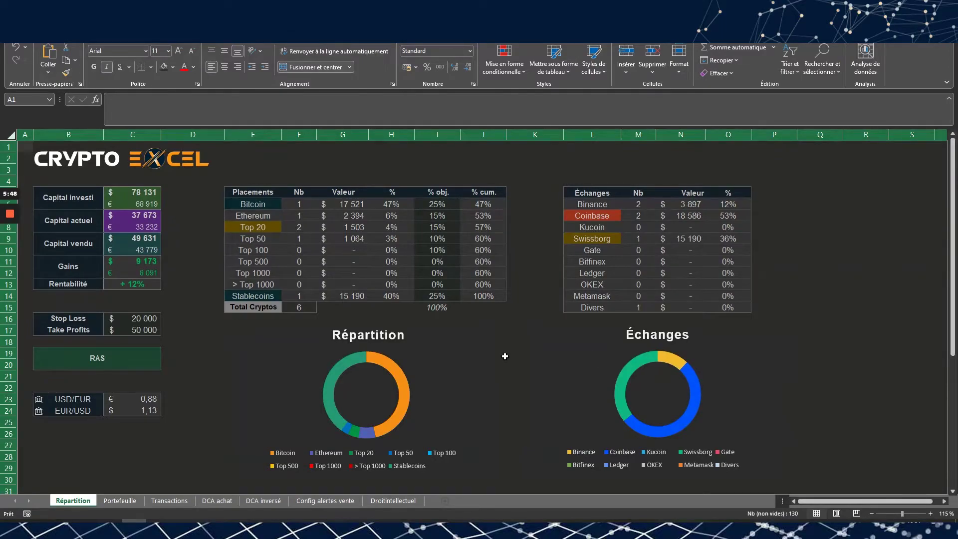
{"action": "left_click", "coordinate": [505, 356]}
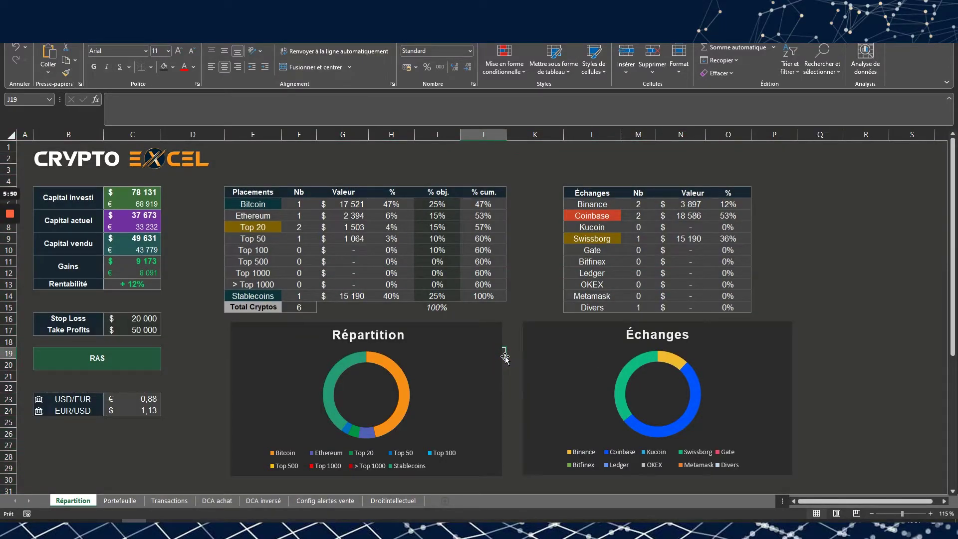
Step: Switch to the Google Sheets version and inspect the Coinbase percentage formula in the Échanges table
{"action": "key", "text": "alt+Tab"}
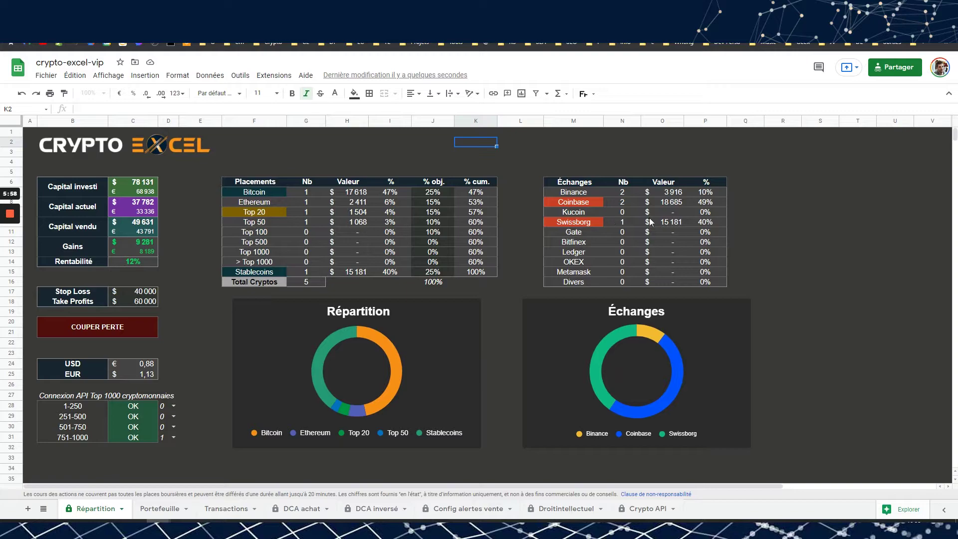
{"action": "left_click", "coordinate": [709, 202]}
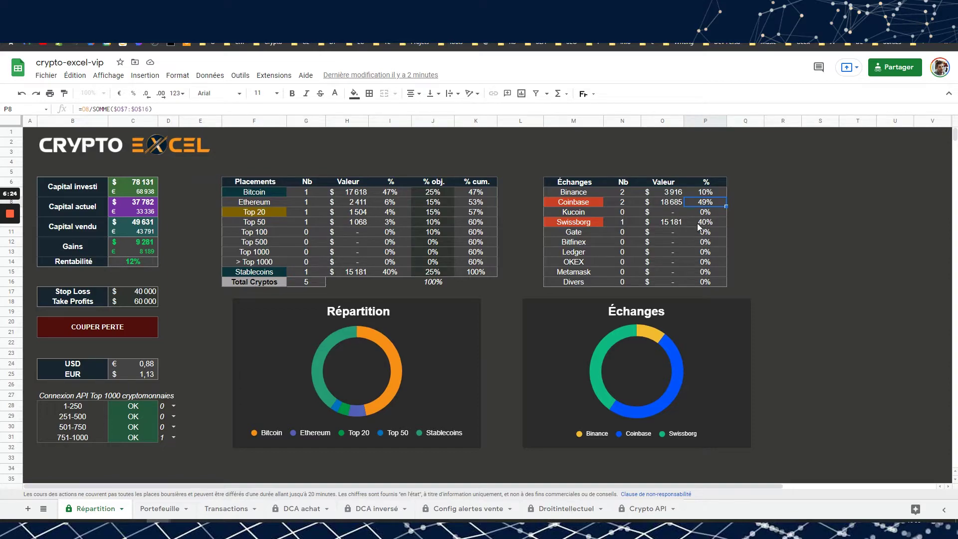
{"action": "left_click", "coordinate": [784, 222]}
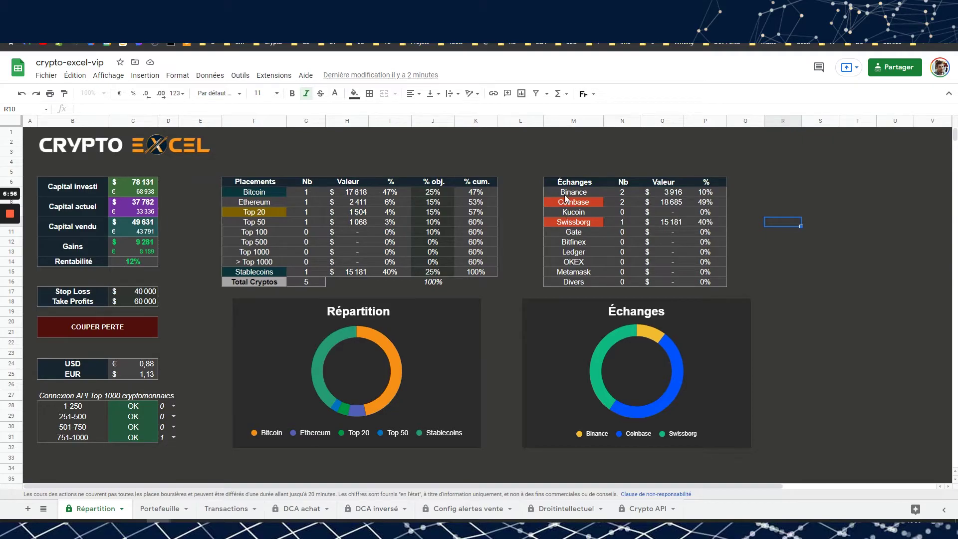
Step: Open the conditional formatting rules for the exchange names in M7:M16
{"action": "left_click_drag", "start_coordinate": [571, 194], "coordinate": [575, 279]}
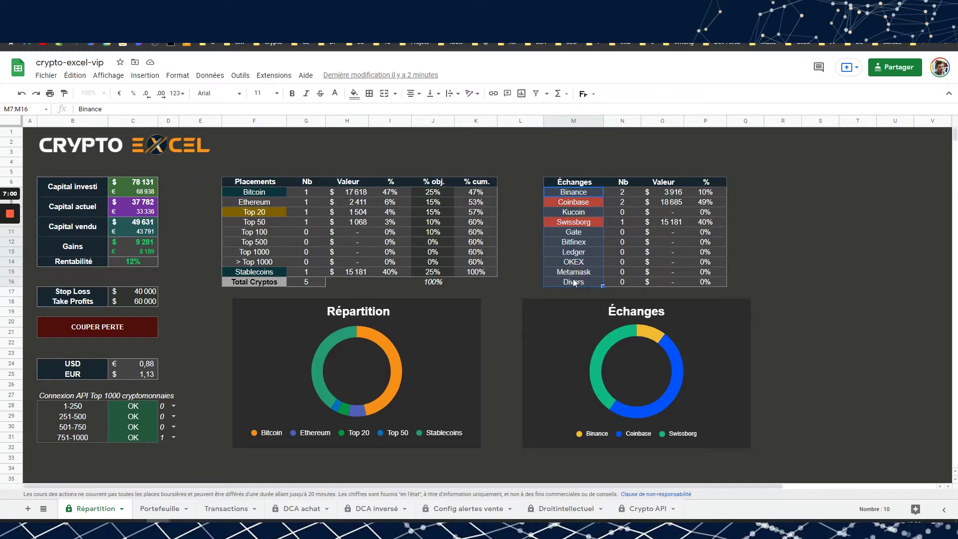
{"action": "left_click", "coordinate": [186, 75]}
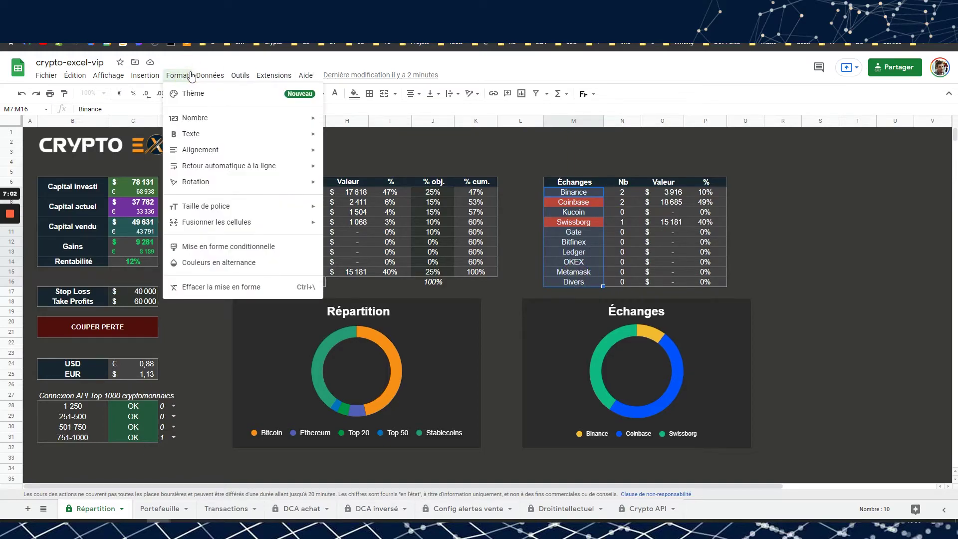
{"action": "left_click", "coordinate": [204, 244]}
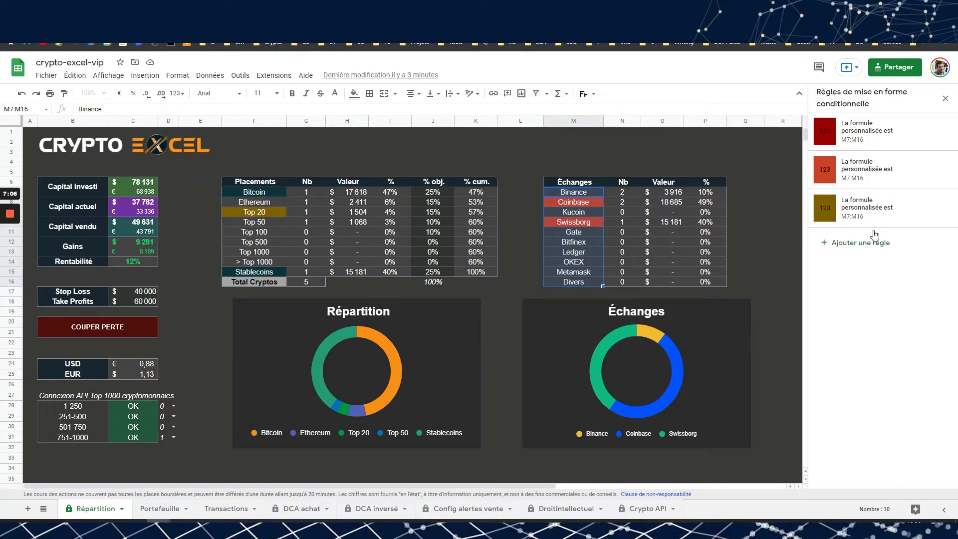
Step: Inspect the formula and fill colour of each of the three exchange rules, cancelling each one, and close the rules
{"action": "left_click", "coordinate": [864, 131]}
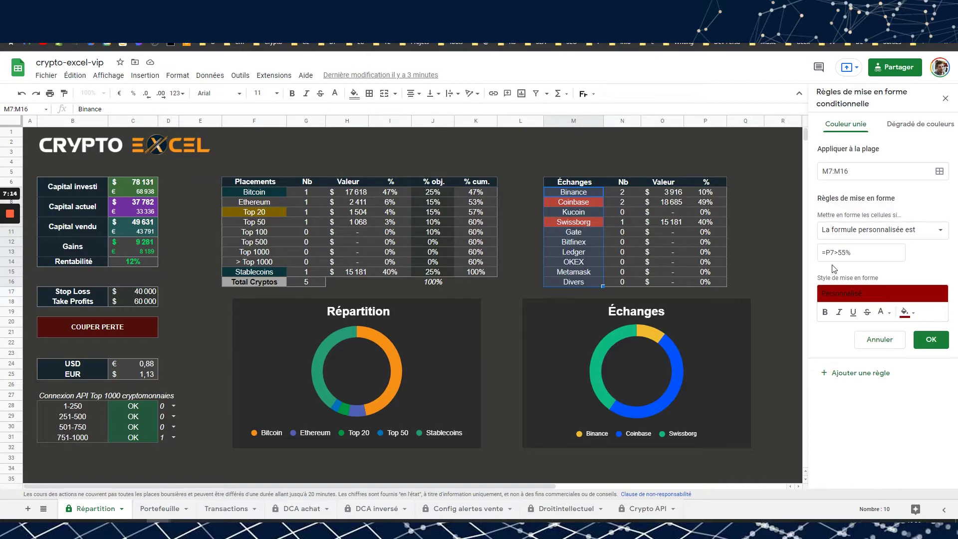
{"action": "left_click", "coordinate": [879, 349]}
{"action": "left_click", "coordinate": [848, 176]}
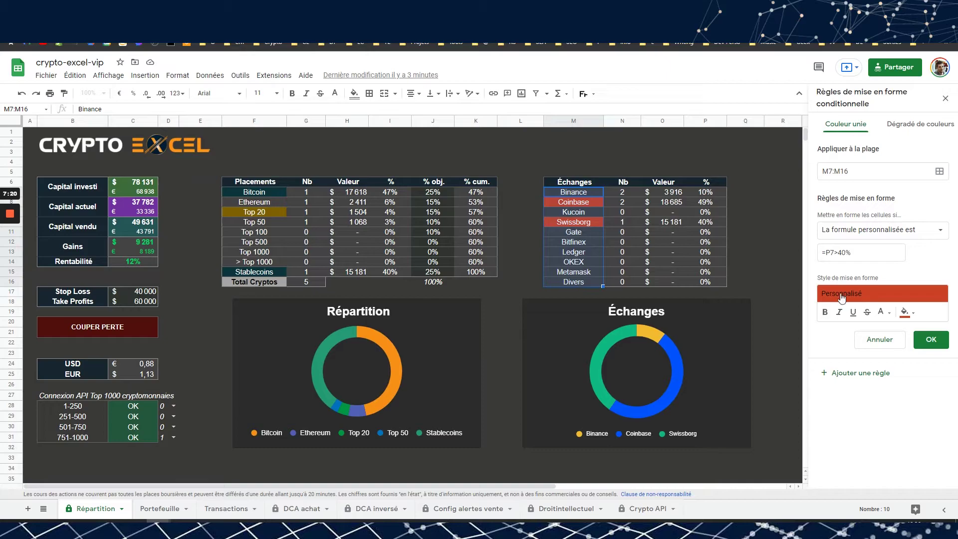
{"action": "left_click", "coordinate": [877, 339]}
{"action": "left_click", "coordinate": [853, 215]}
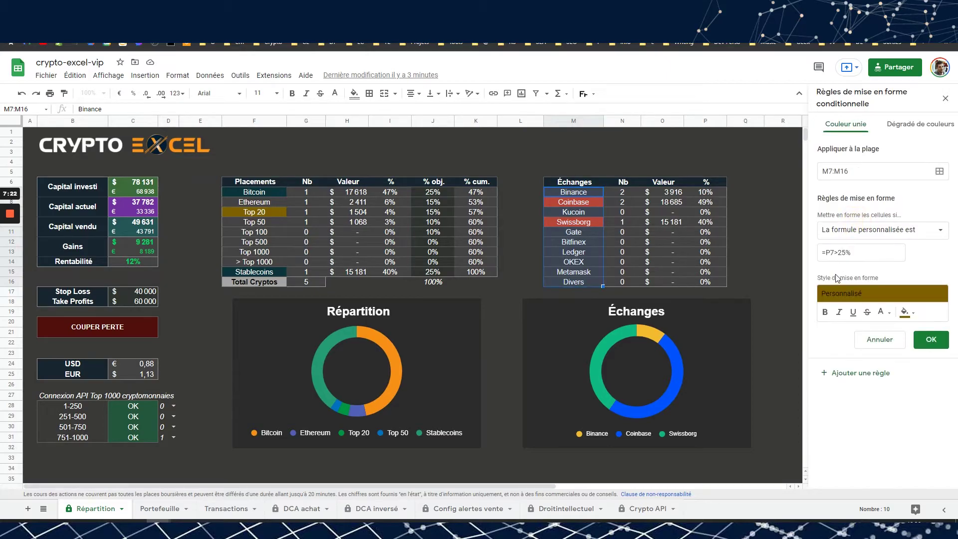
{"action": "left_click", "coordinate": [871, 344]}
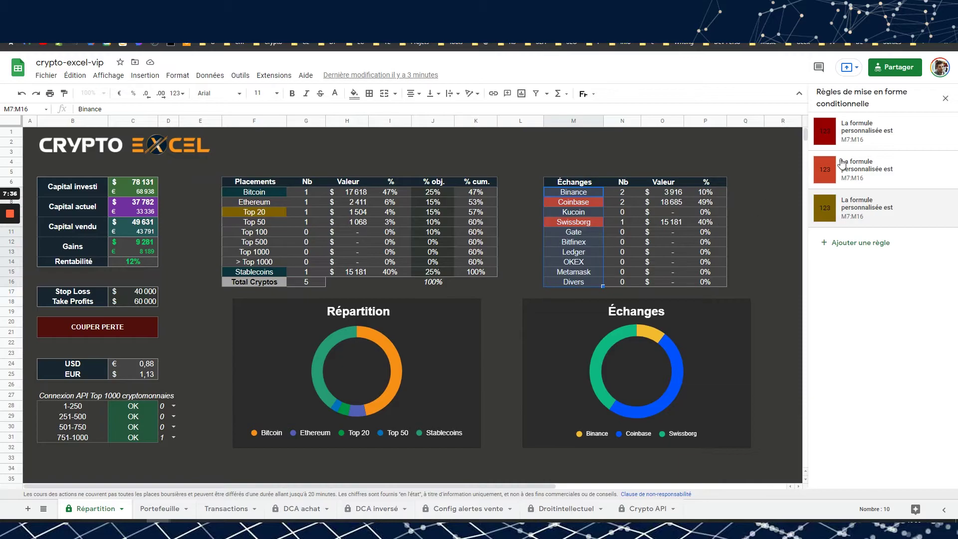
{"action": "mouse_move", "coordinate": [942, 135]}
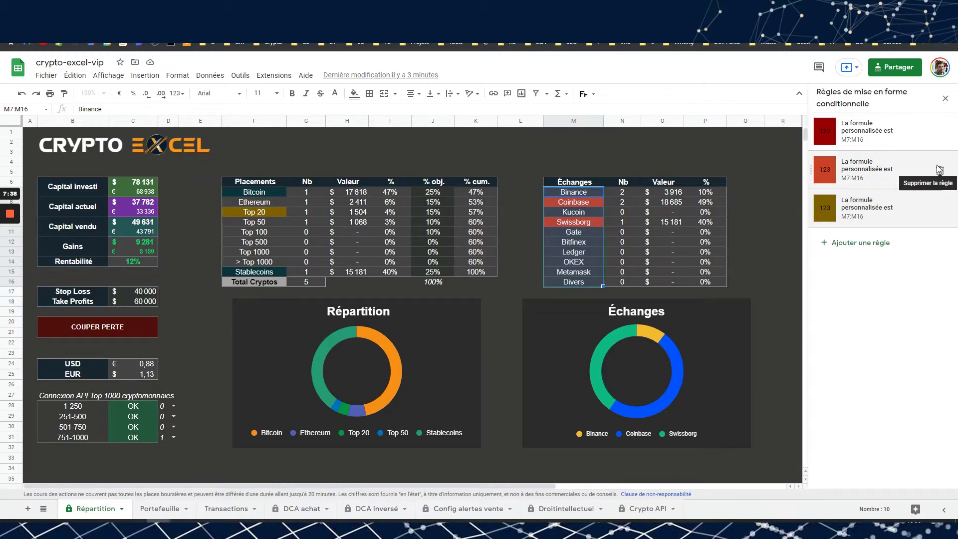
{"action": "left_click", "coordinate": [944, 99]}
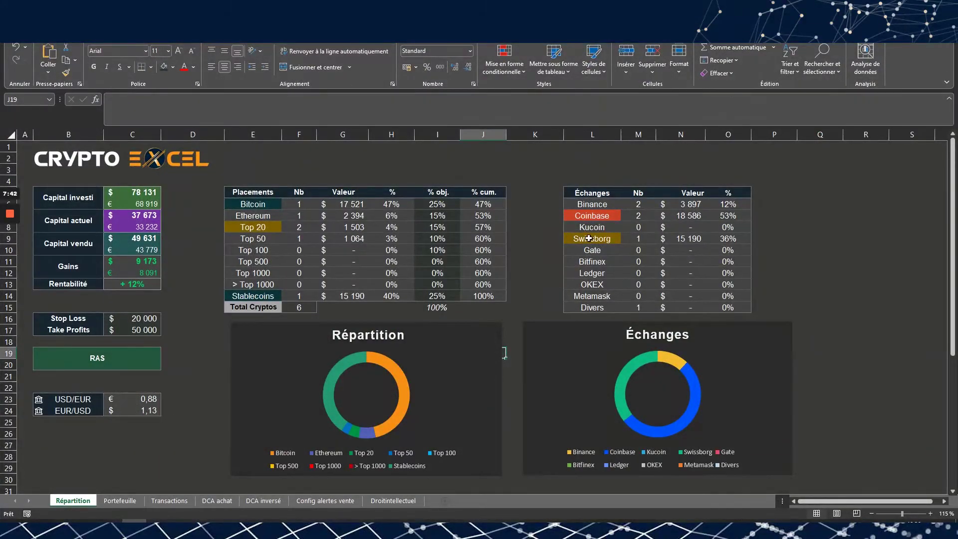
Step: In the Excel version, view the conditional formatting rules for exchange names L6:L15, close them, and return to Google Sheets
{"action": "left_click_drag", "start_coordinate": [586, 204], "coordinate": [586, 308]}
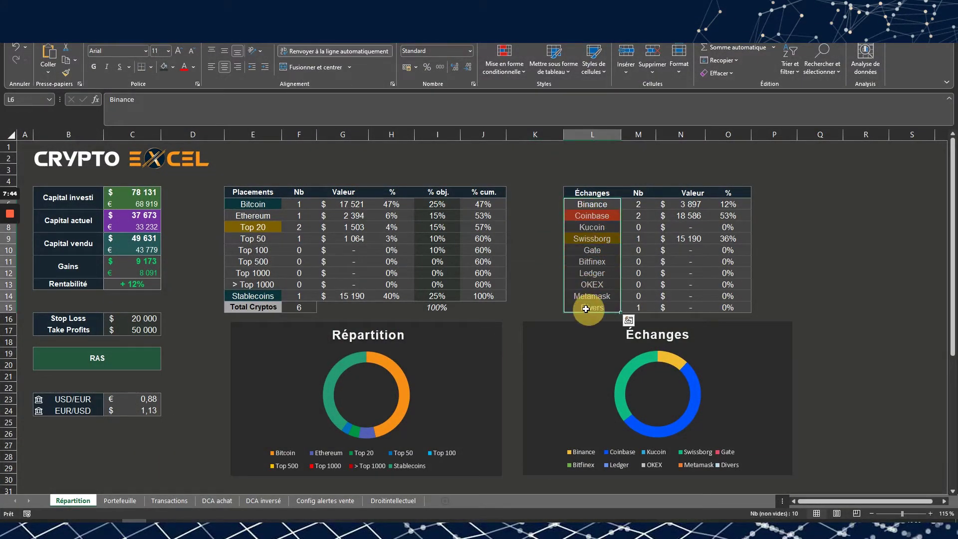
{"action": "left_click", "coordinate": [503, 58]}
{"action": "left_click", "coordinate": [514, 241]}
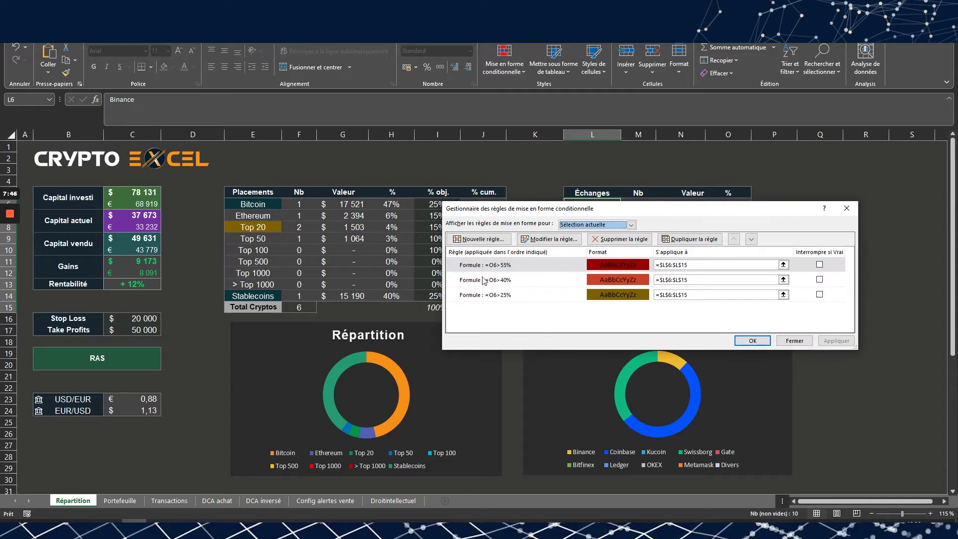
{"action": "left_click_drag", "start_coordinate": [563, 210], "coordinate": [385, 250]}
{"action": "left_click", "coordinate": [661, 246]}
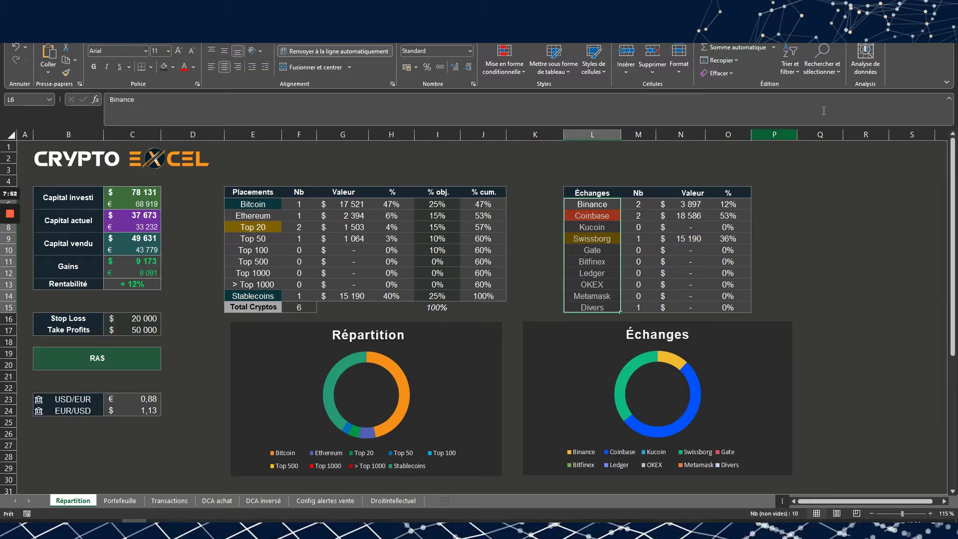
{"action": "left_click", "coordinate": [896, 7]}
{"action": "left_click", "coordinate": [810, 214]}
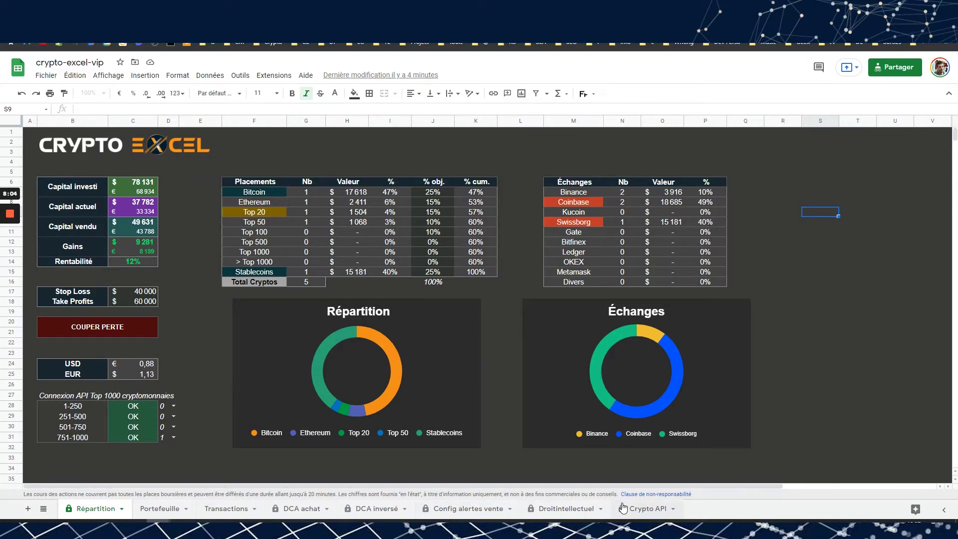
Step: Look through the coin data imported on the Crypto API sheet, comparing it with Répartition, and return to Répartition
{"action": "left_click", "coordinate": [644, 509]}
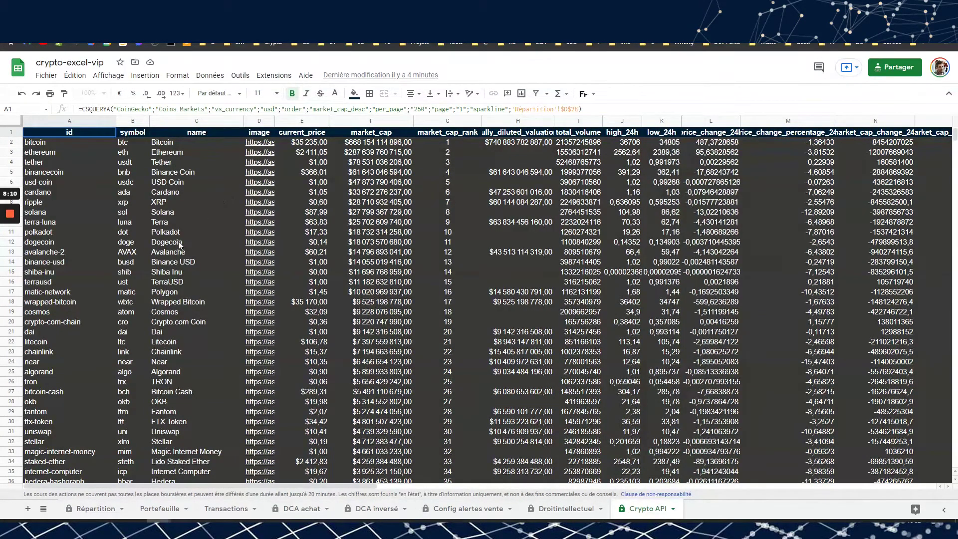
{"action": "left_click", "coordinate": [85, 507]}
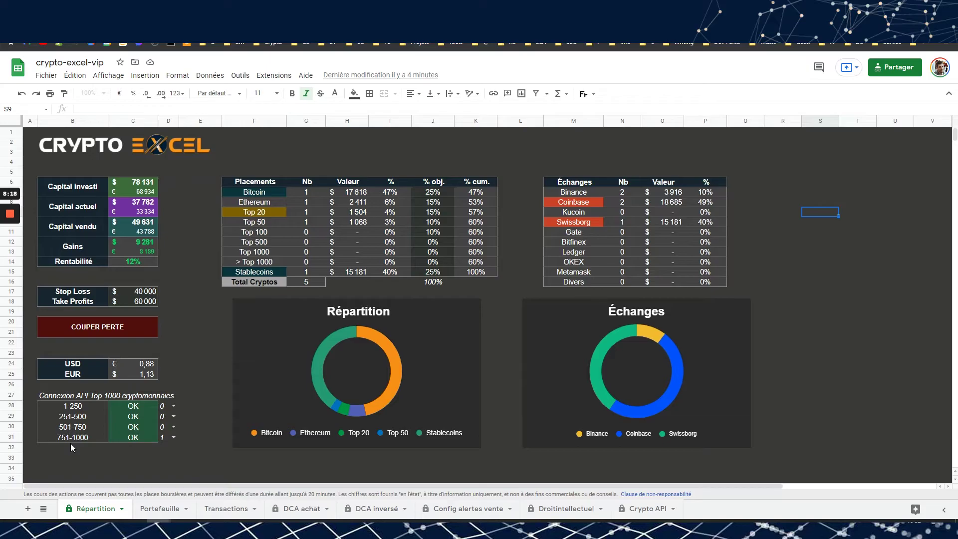
{"action": "left_click", "coordinate": [636, 508]}
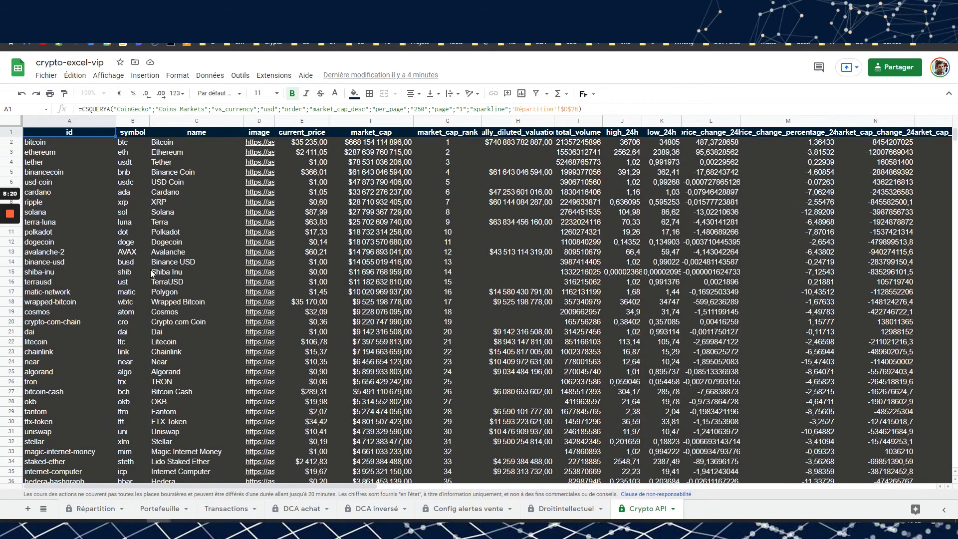
{"action": "scroll", "coordinate": [193, 278], "scroll_direction": "down", "scroll_amount": 5}
{"action": "scroll", "coordinate": [193, 278], "scroll_direction": "up", "scroll_amount": 4}
{"action": "scroll", "coordinate": [162, 275], "scroll_direction": "down", "scroll_amount": 5}
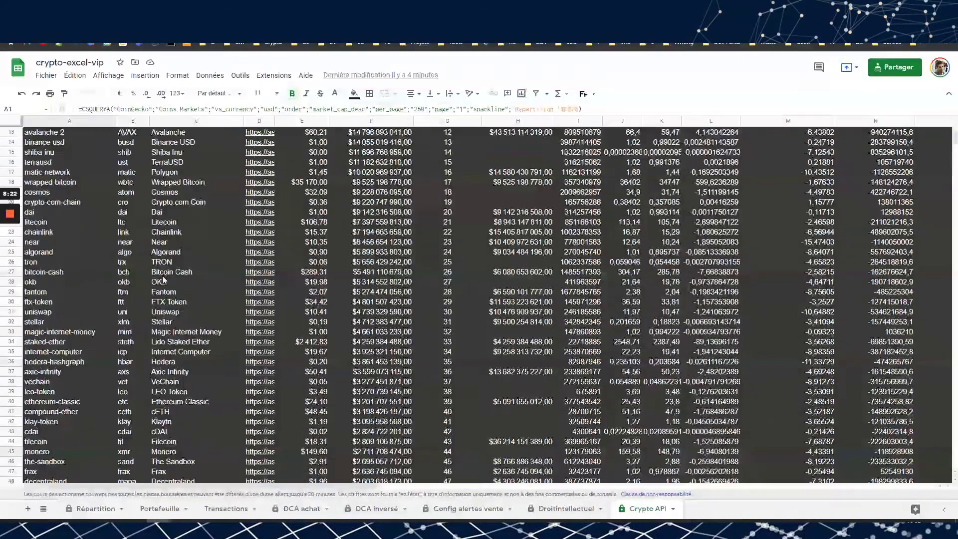
{"action": "scroll", "coordinate": [182, 285], "scroll_direction": "up", "scroll_amount": 4}
{"action": "left_click", "coordinate": [95, 508]}
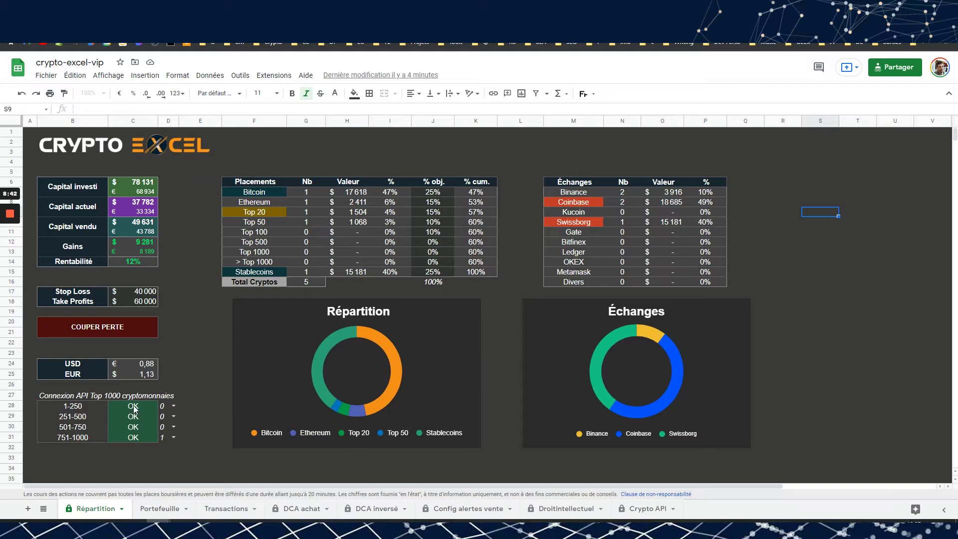
Step: Examine the API connection status cells C28:C31, the CSQUERYA formula on the Crypto API sheet, and the 251-500 status formula
{"action": "left_click_drag", "start_coordinate": [134, 406], "coordinate": [138, 444]}
{"action": "left_click", "coordinate": [192, 458]}
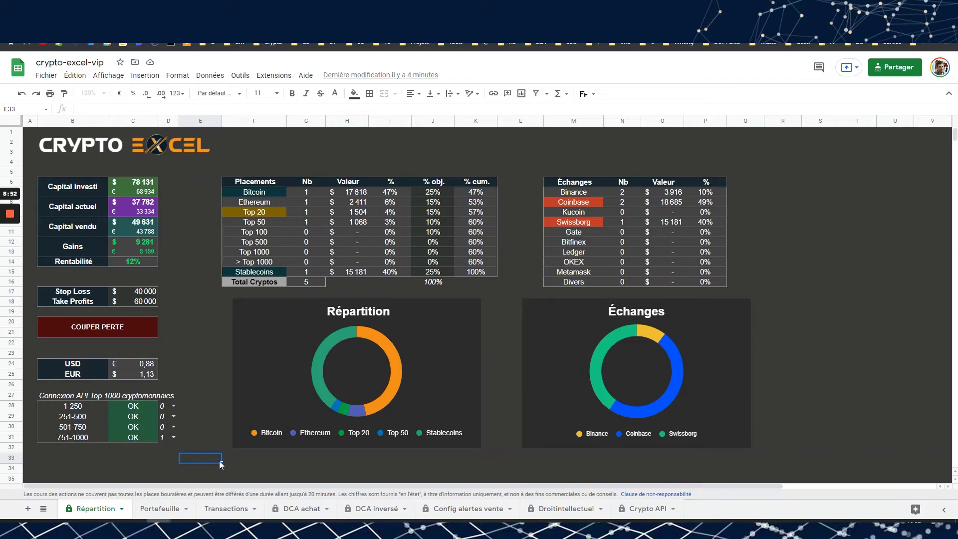
{"action": "left_click", "coordinate": [634, 508]}
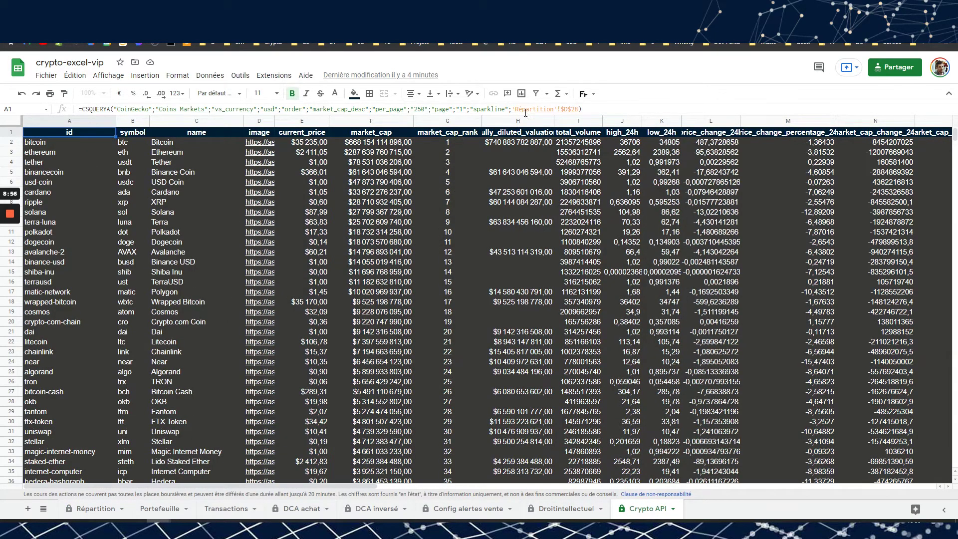
{"action": "left_click", "coordinate": [89, 508]}
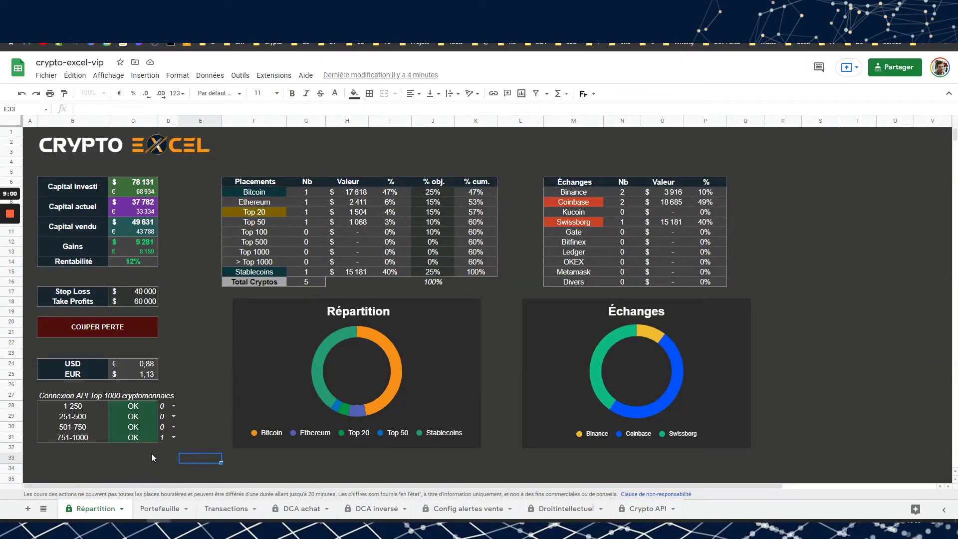
{"action": "left_click", "coordinate": [141, 408]}
{"action": "left_click", "coordinate": [140, 419]}
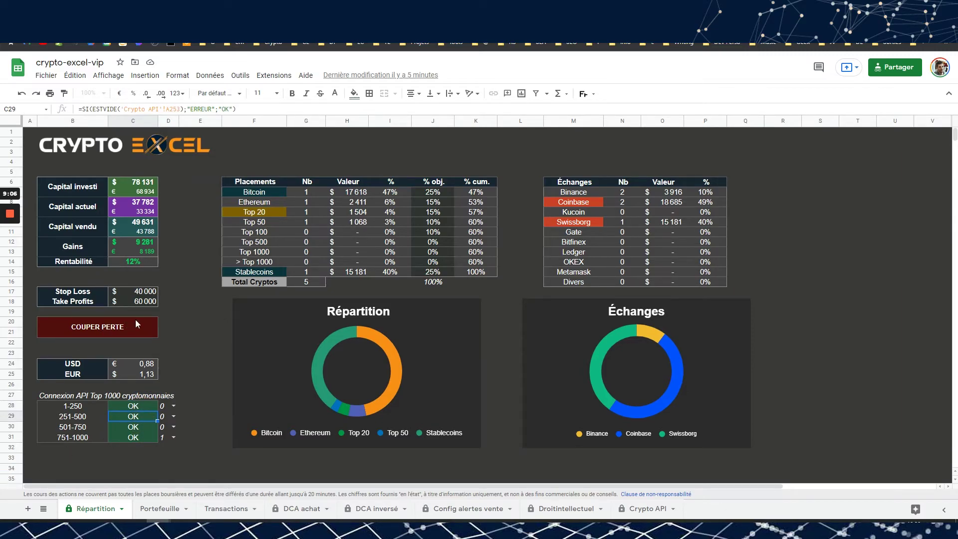
Step: View the 0/1 choices beside the 1-250 and 251-500 API connections, and close the list without choosing a value
{"action": "left_click", "coordinate": [173, 406]}
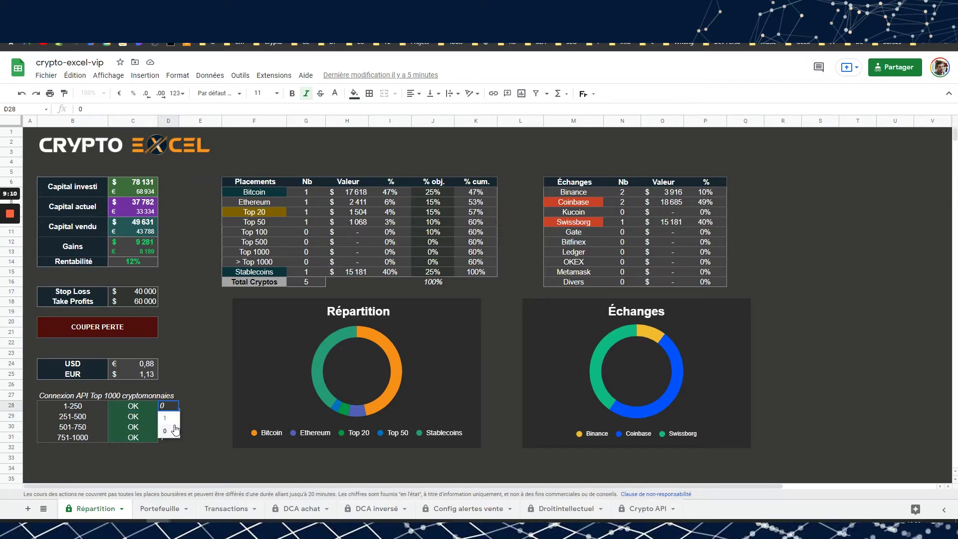
{"action": "key", "text": "Escape"}
{"action": "left_click", "coordinate": [173, 405]}
{"action": "left_click", "coordinate": [171, 415]}
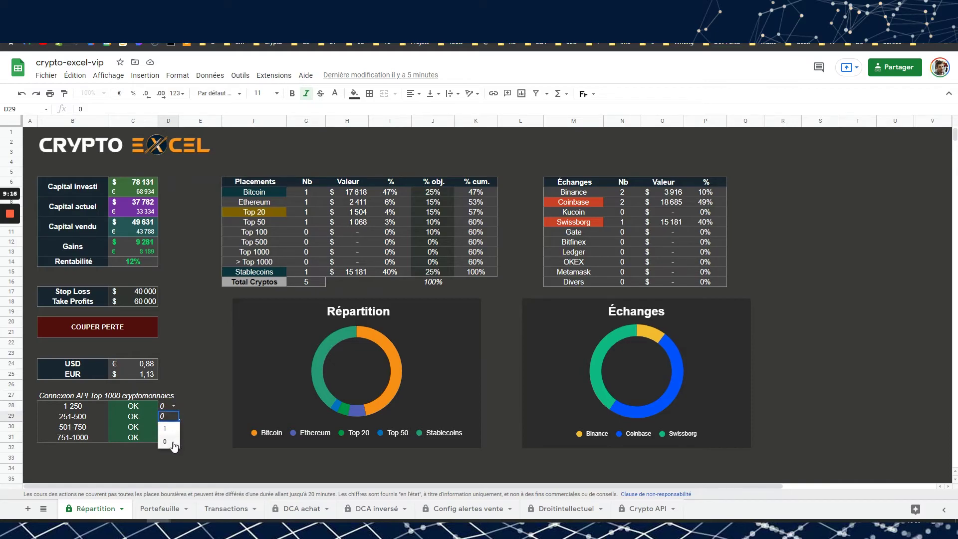
{"action": "left_click", "coordinate": [206, 384]}
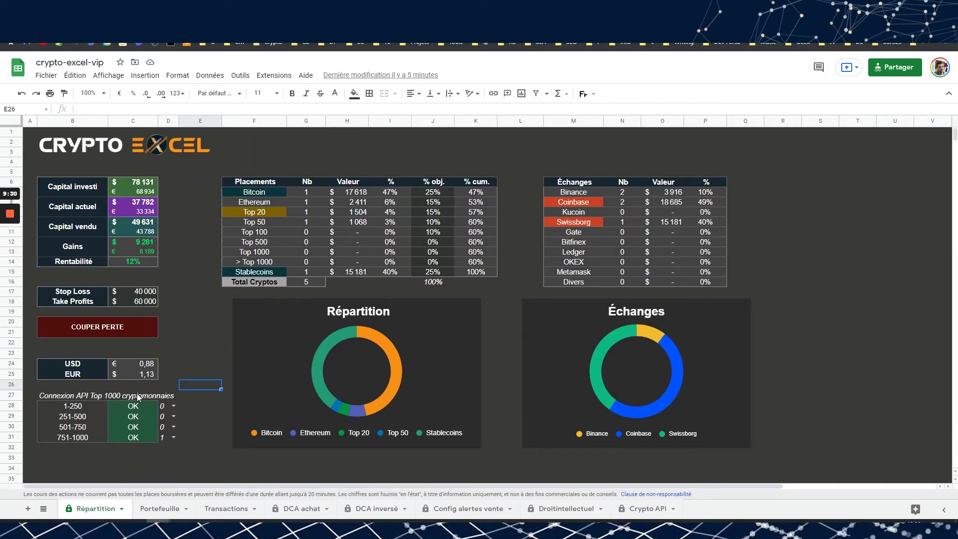
Step: Review the Crypto API sheet once more and go back to the API connection block on Répartition
{"action": "left_click", "coordinate": [643, 509]}
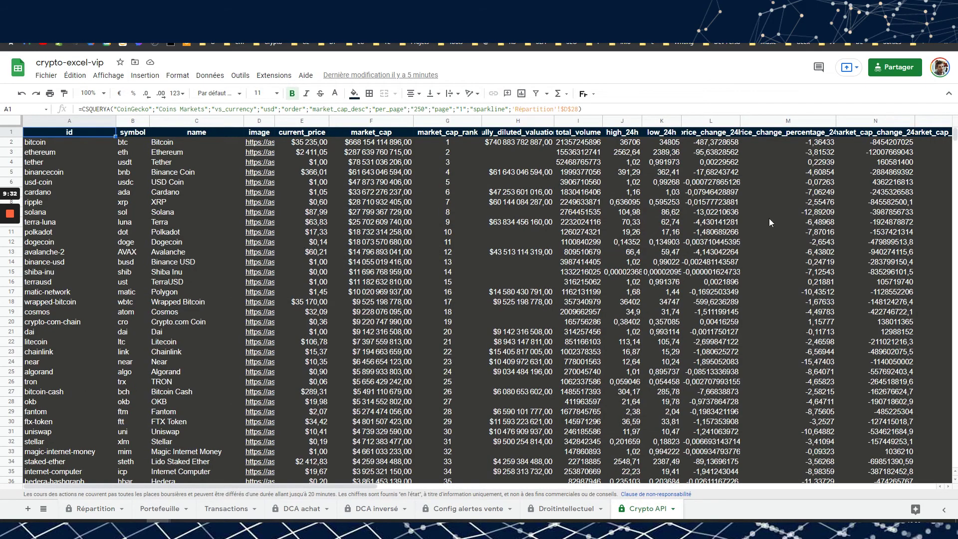
{"action": "left_click_drag", "start_coordinate": [953, 133], "coordinate": [950, 101]}
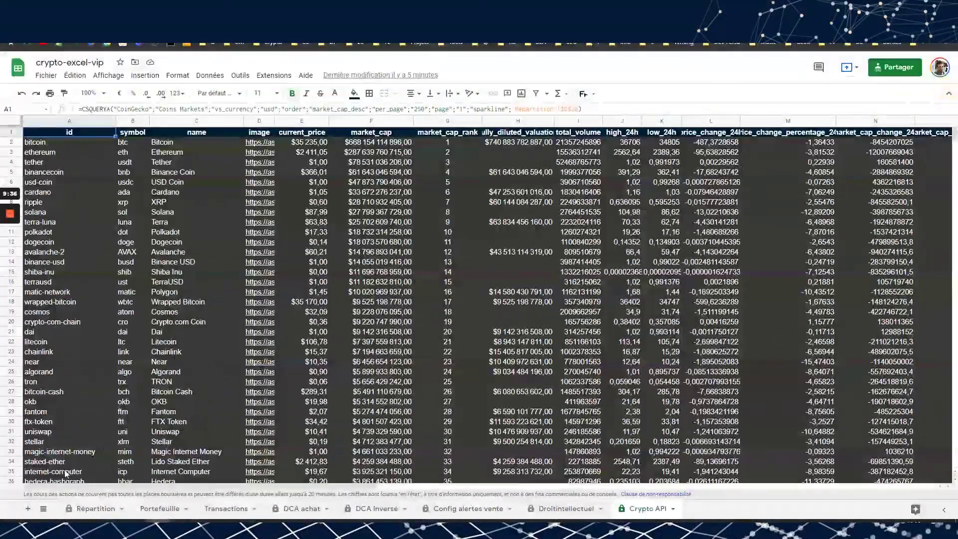
{"action": "left_click", "coordinate": [77, 512]}
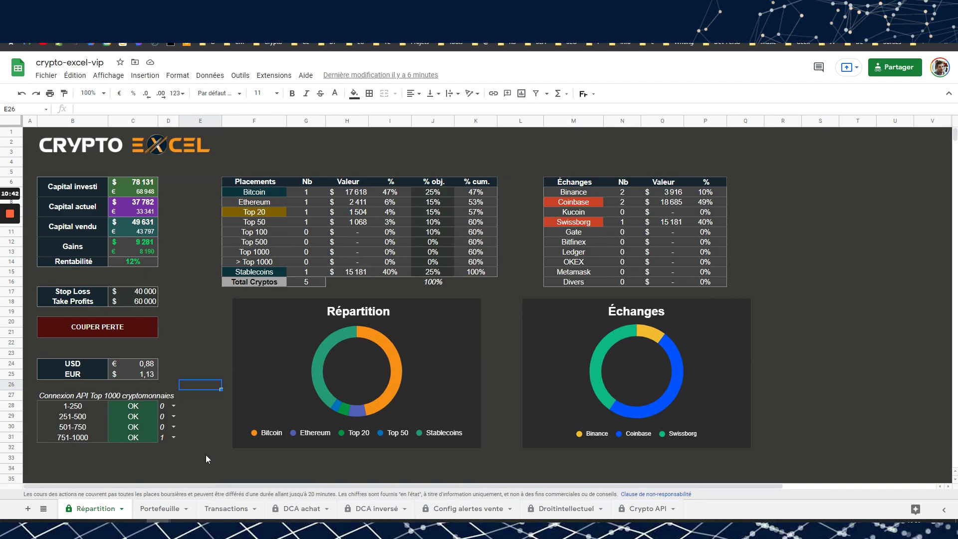
{"action": "left_click", "coordinate": [87, 449]}
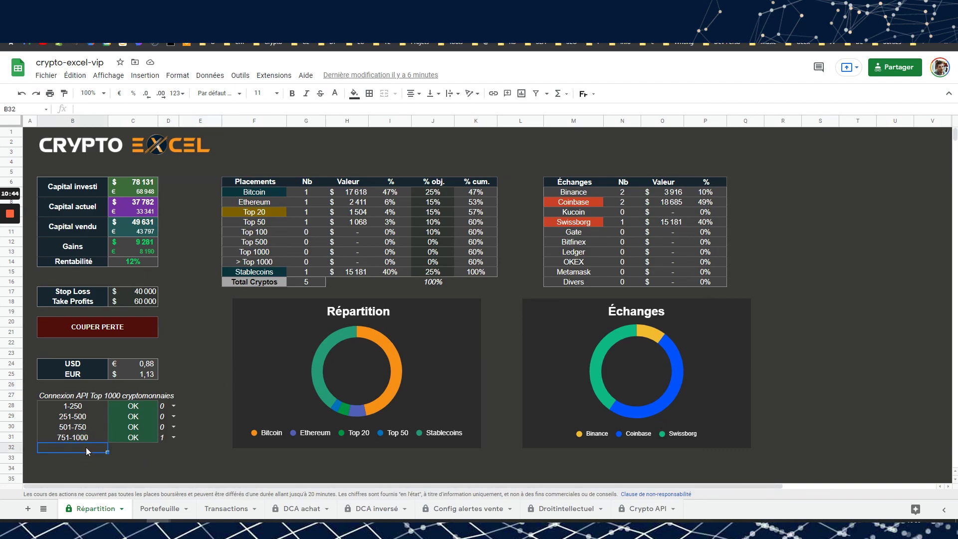